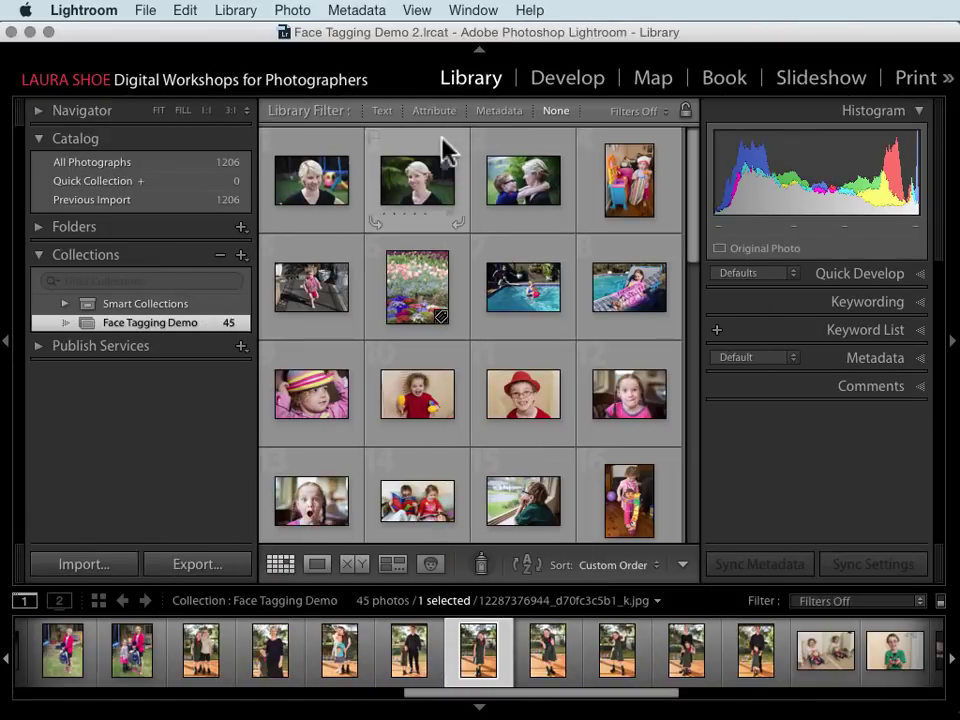
Show the Face Tagging Demo photos grouped by faces in People view and check face detection status
left_click(99, 285)
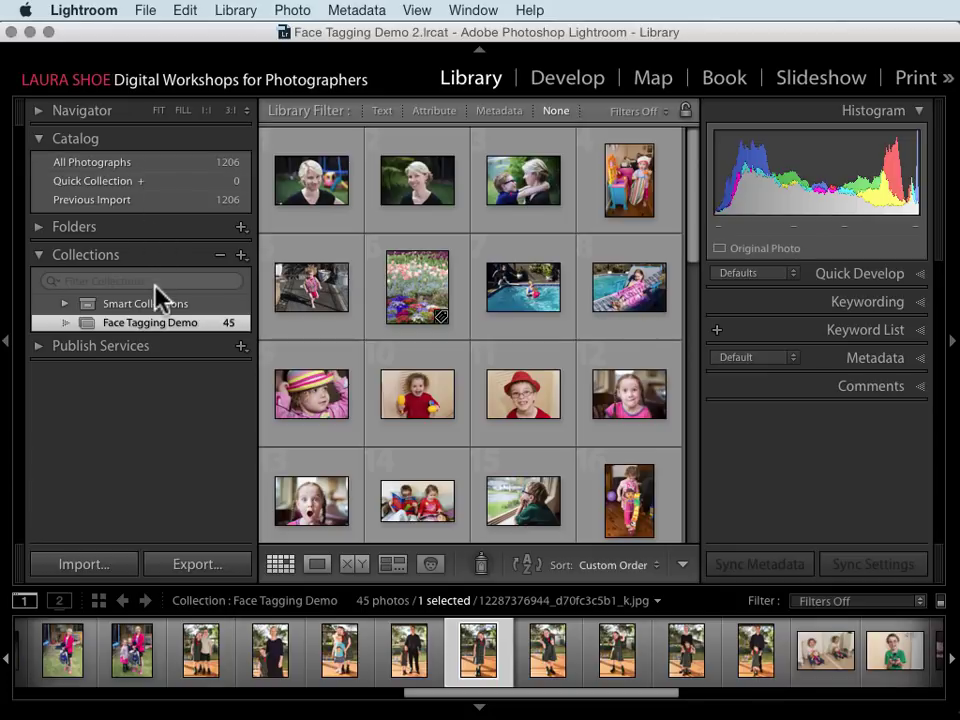
left_click(430, 565)
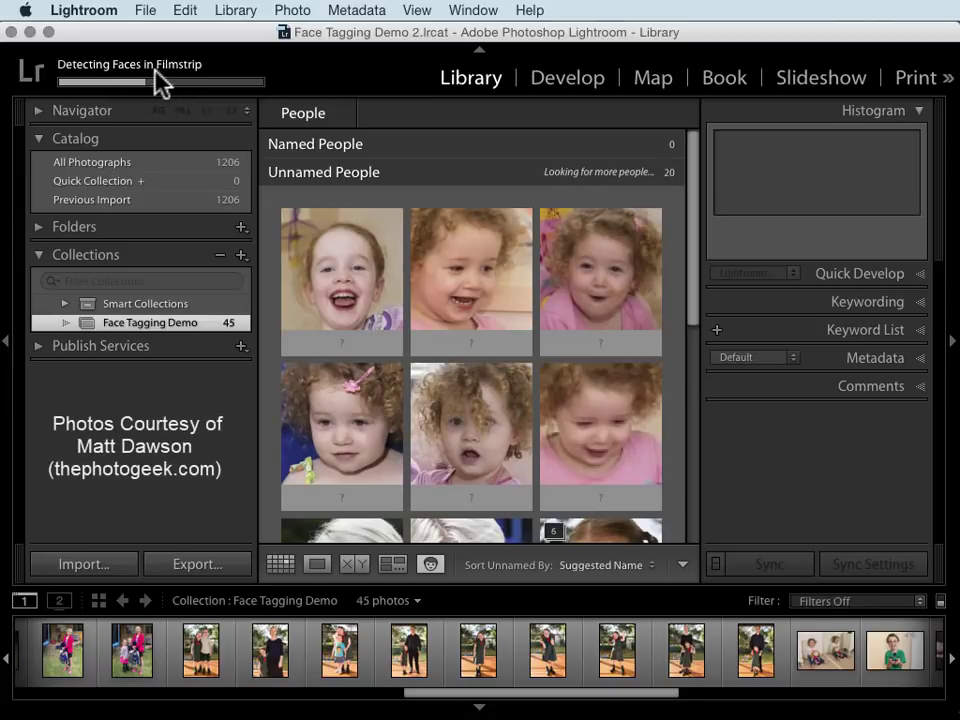
left_click(156, 72)
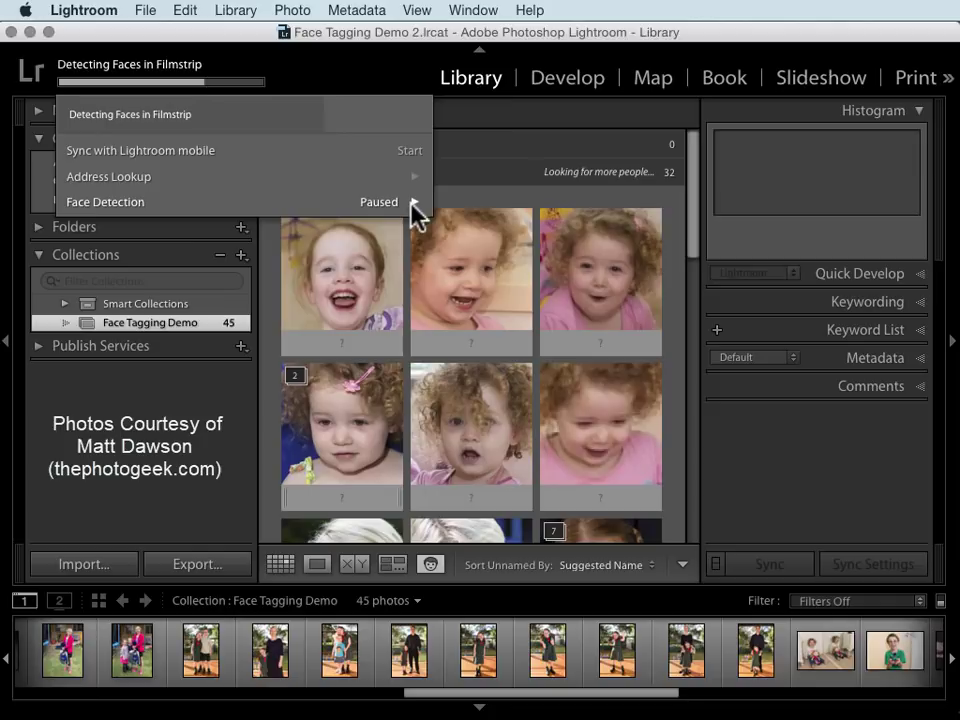
mouse_move(420, 210)
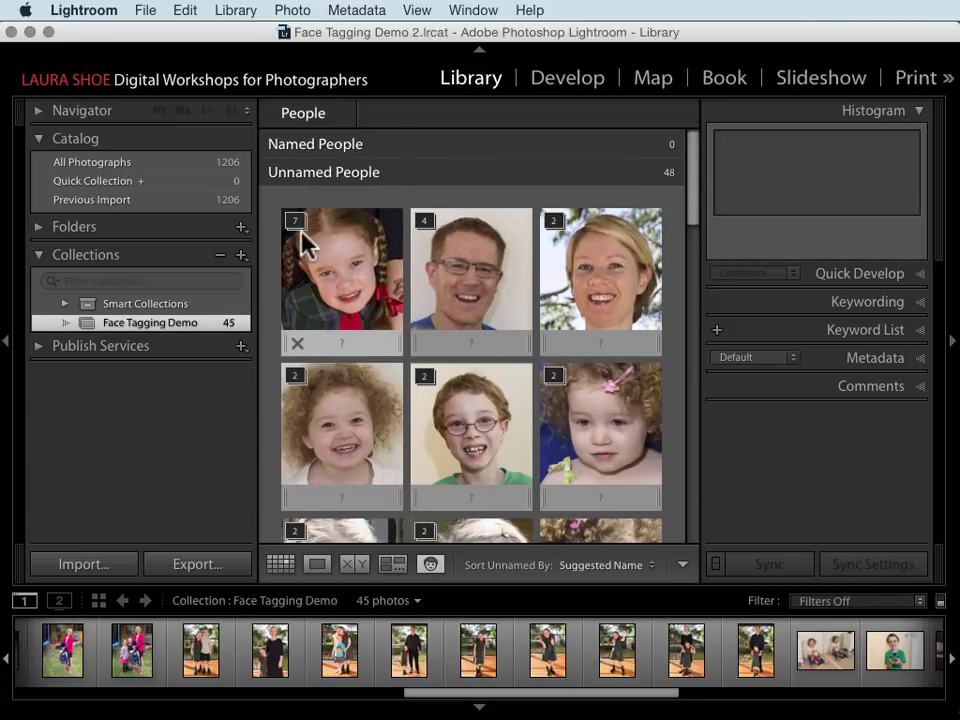
Give the curly-haired toddler's face the person's name
scroll(476, 300, "down", 3)
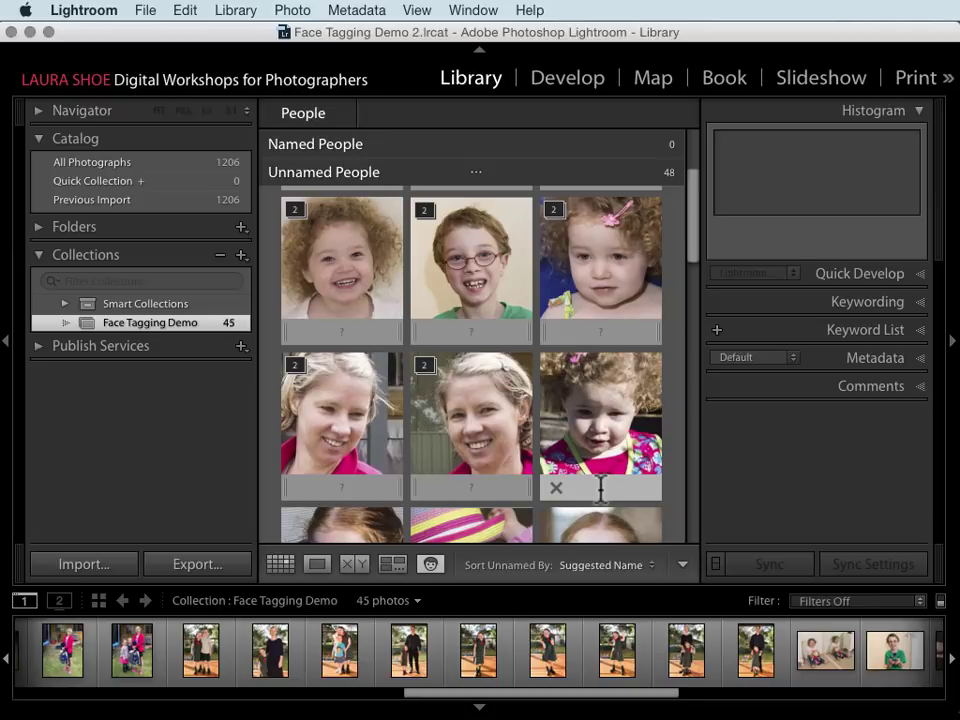
left_click(596, 410)
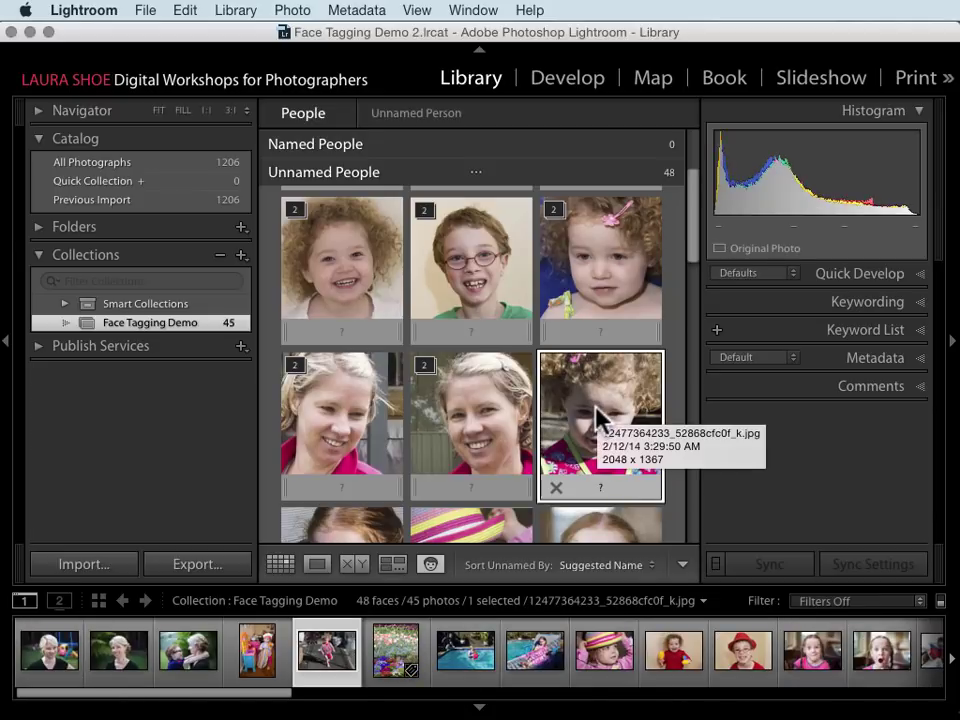
key("Return")
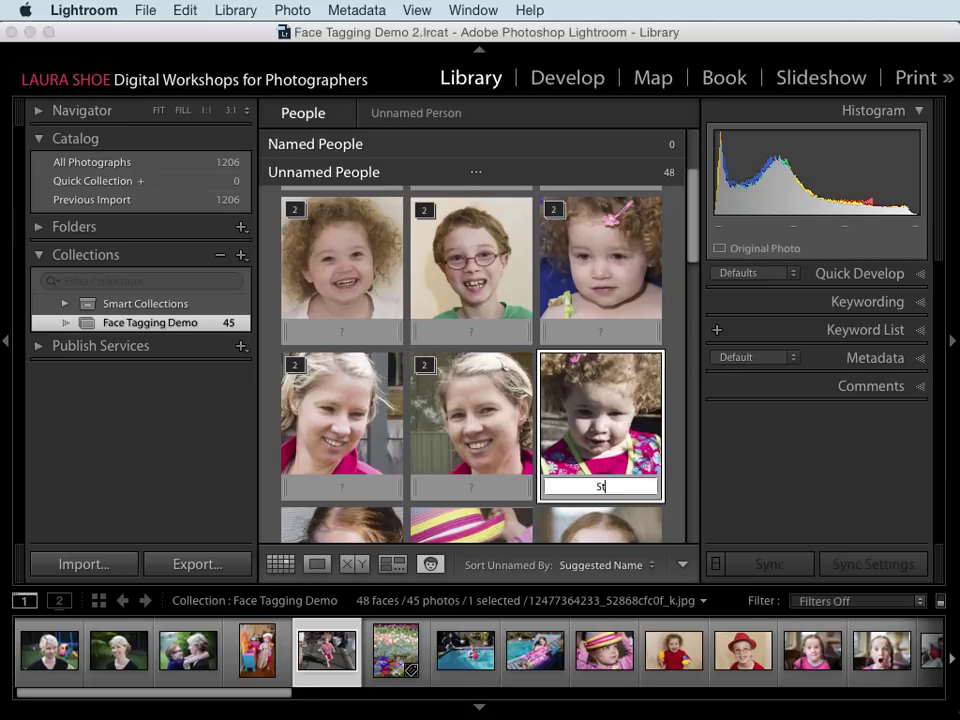
key("Return")
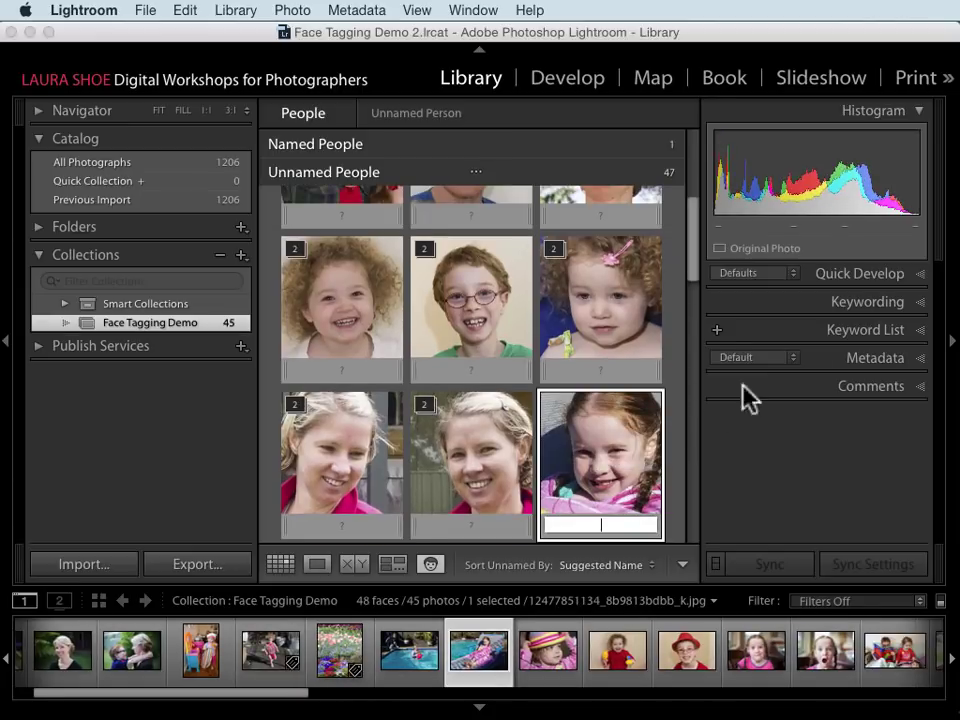
Expand the Keyword List to see the new person keyword, then collapse it again
left_click(917, 332)
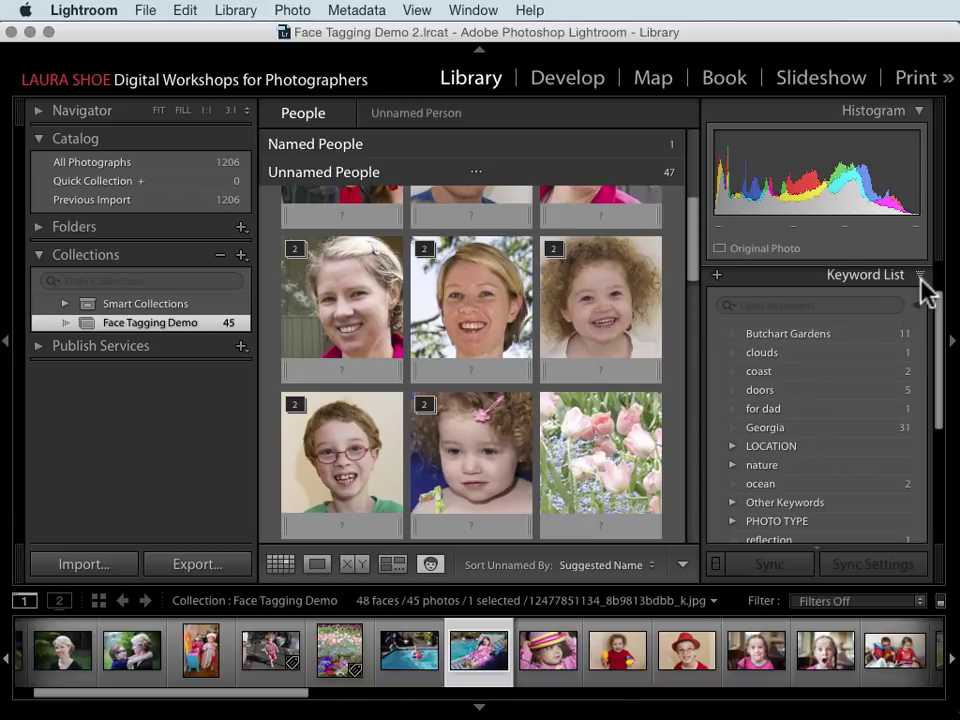
scroll(926, 300, "up", 2)
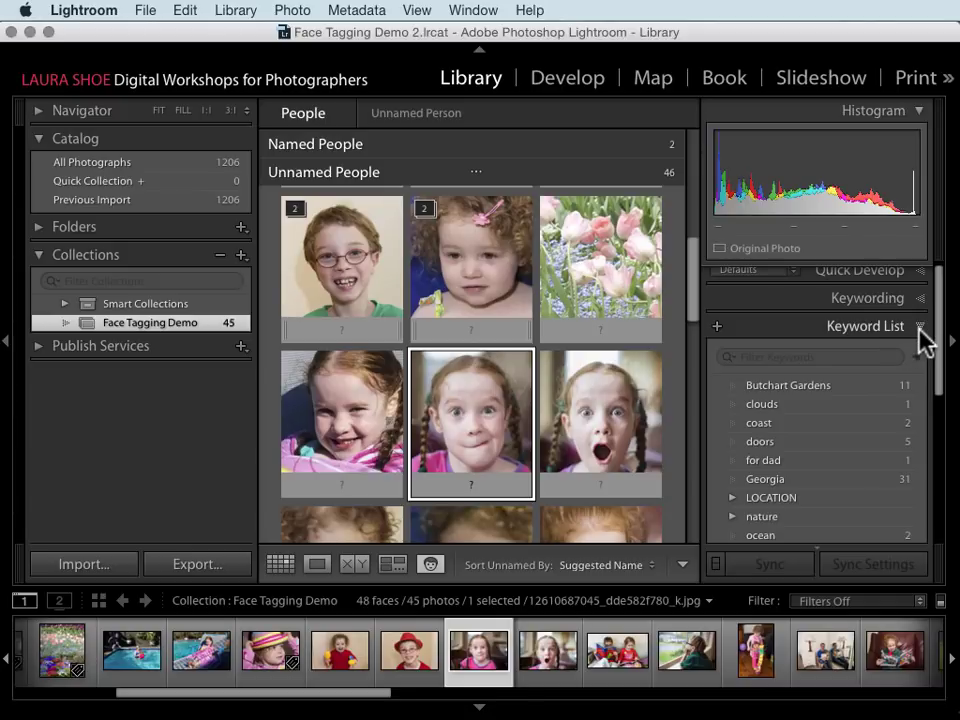
left_click(921, 330)
left_click_drag(697, 306, 696, 189)
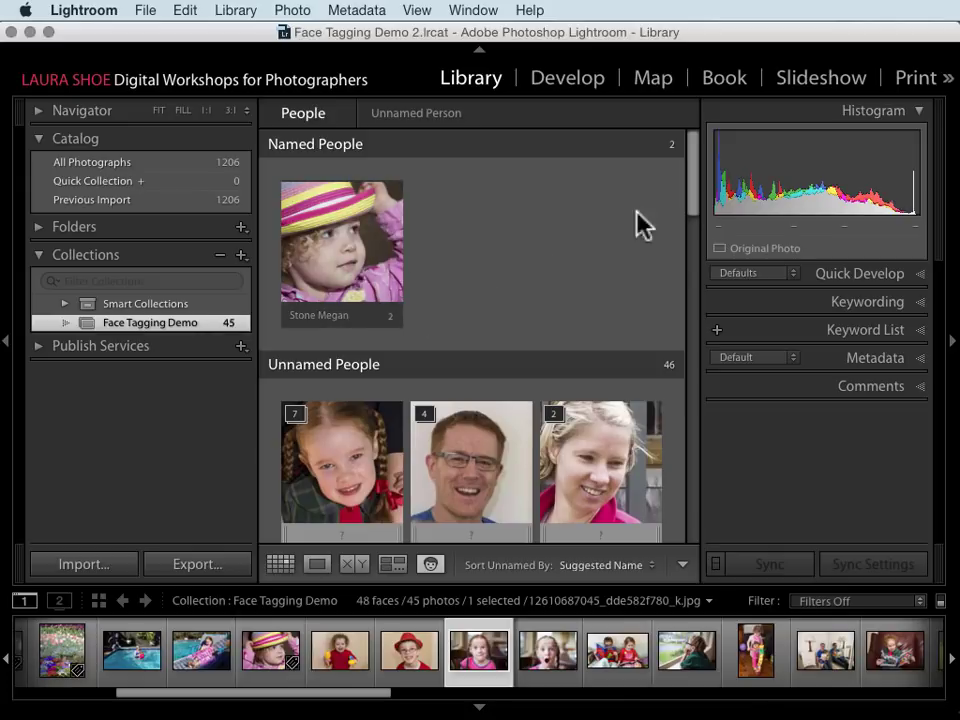
Select all of the braided red-haired girl's faces, leaving out the stray boy face
left_click_drag(694, 214, 707, 343)
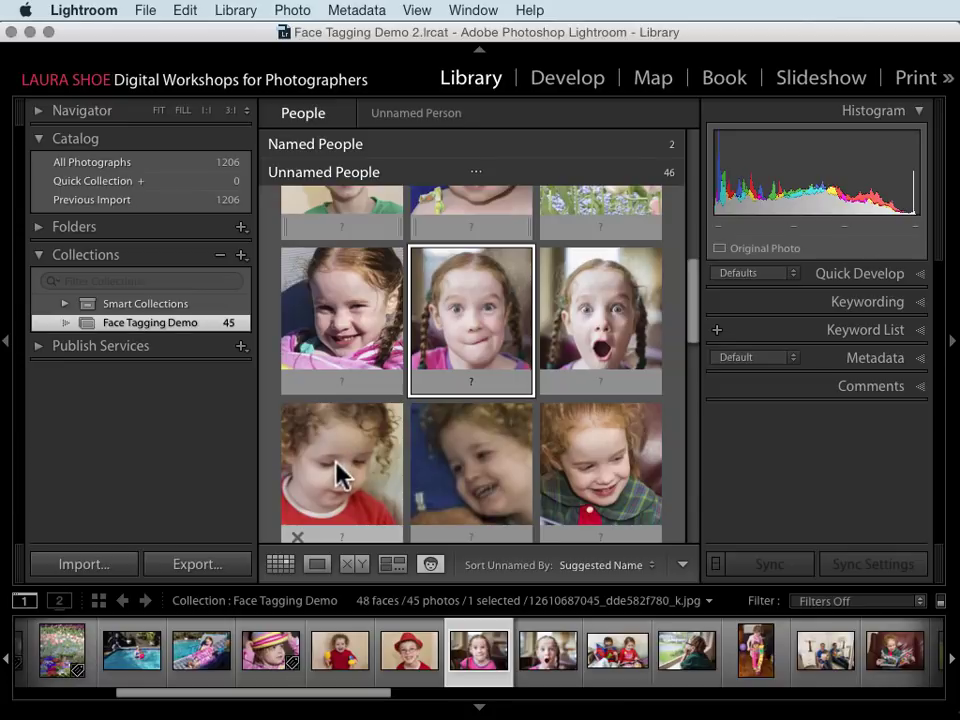
left_click(349, 320)
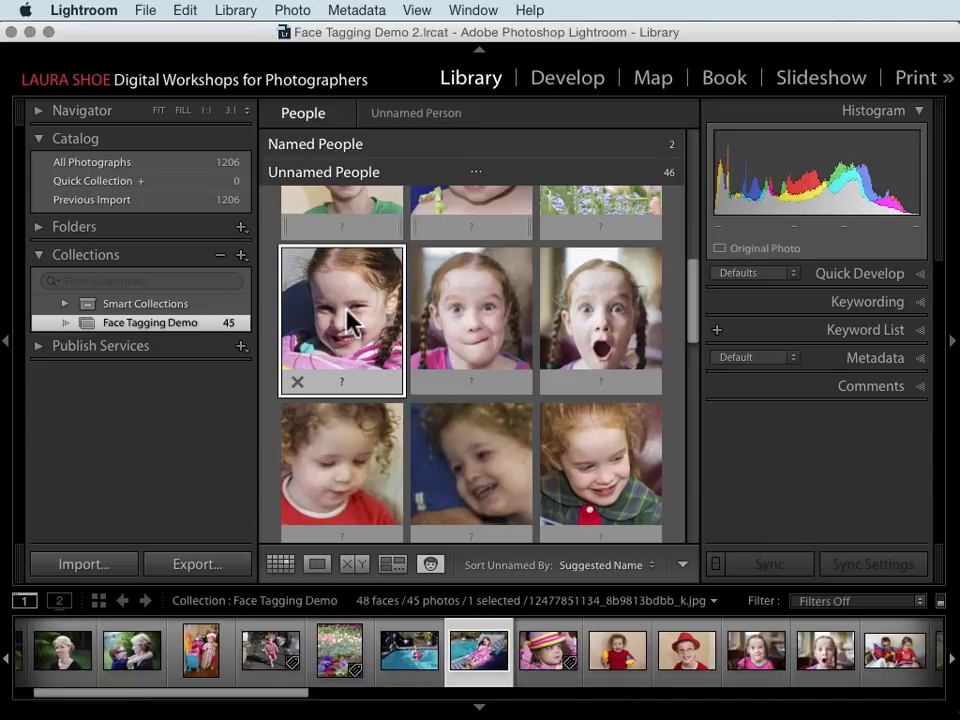
left_click(476, 325, "super")
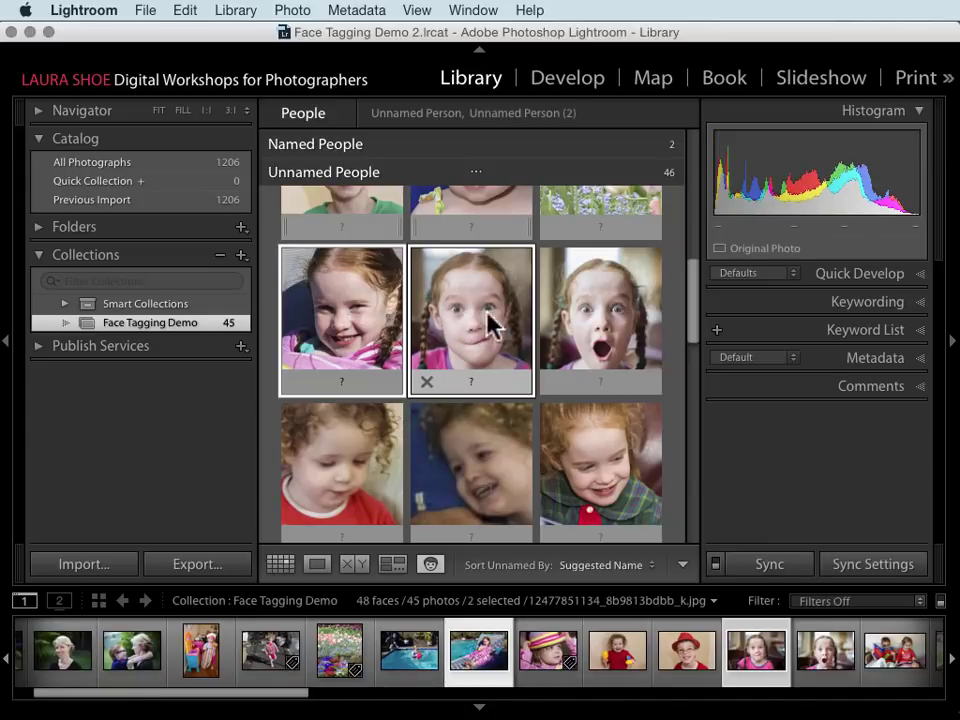
left_click(598, 335, "super")
left_click_drag(694, 332, 700, 365)
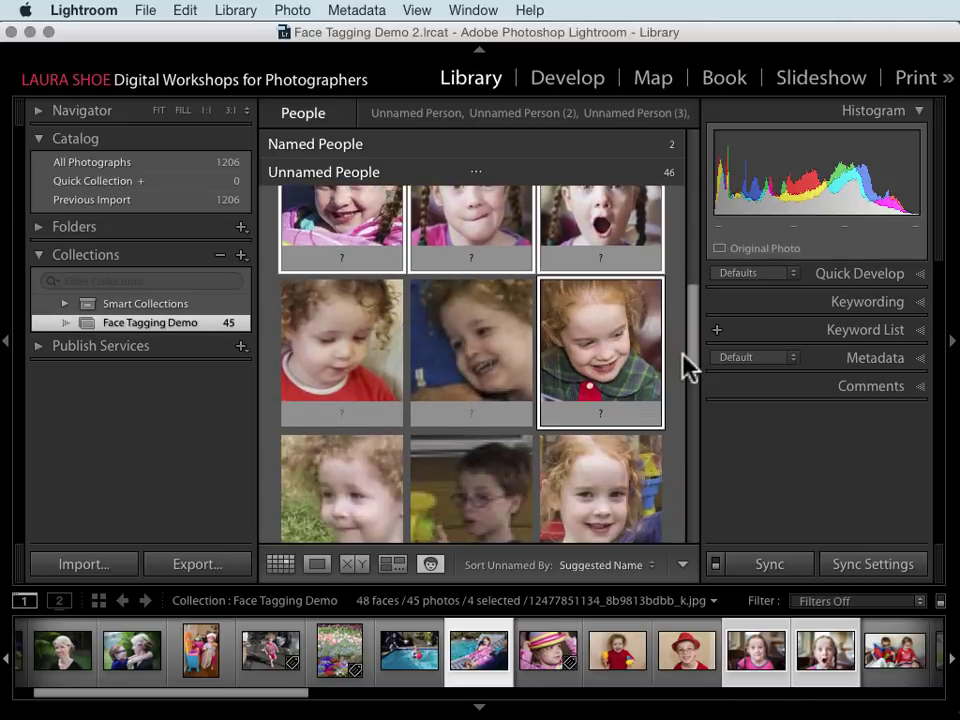
scroll(700, 395, "down", 3)
scroll(700, 398, "down", 2)
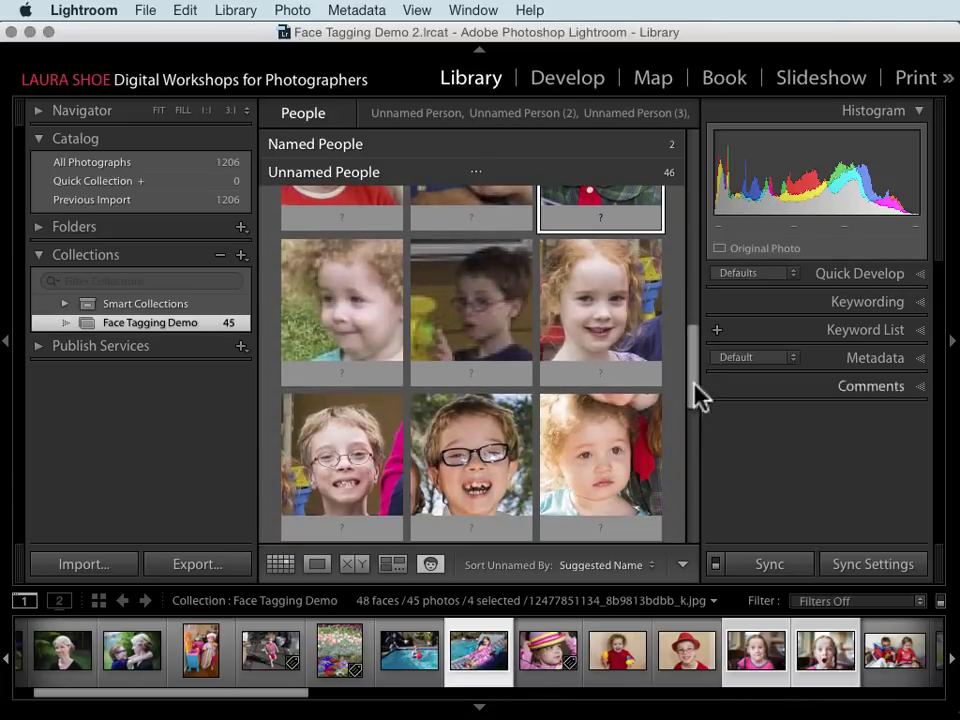
left_click(493, 328, "super")
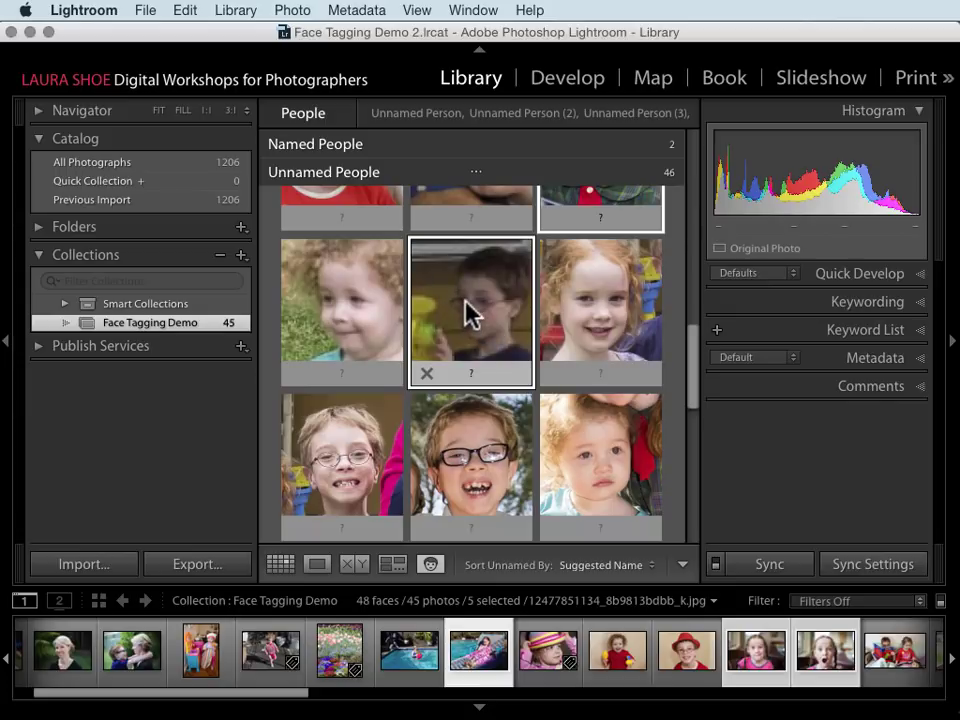
left_click(466, 304, "super")
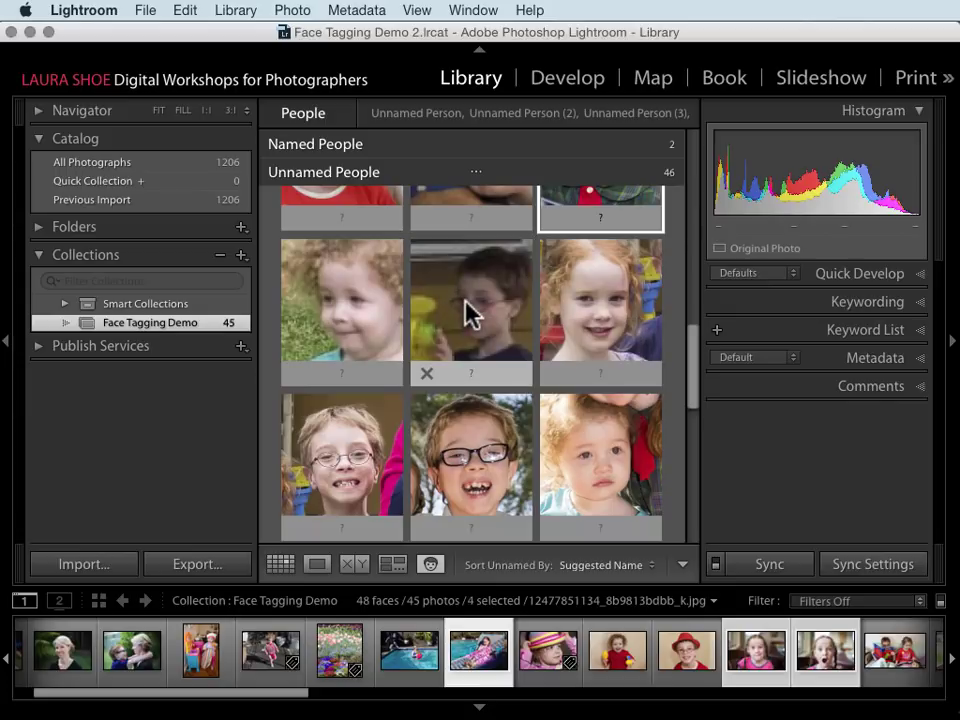
left_click(602, 317, "super")
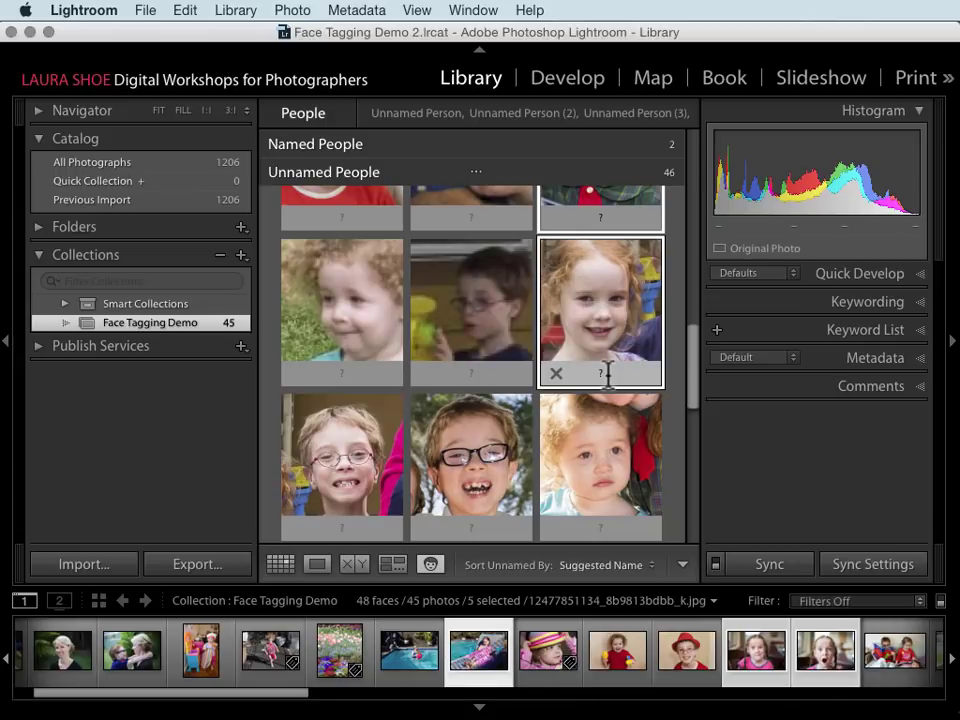
Name the selected faces by accepting the suggested family person name
left_click(605, 372)
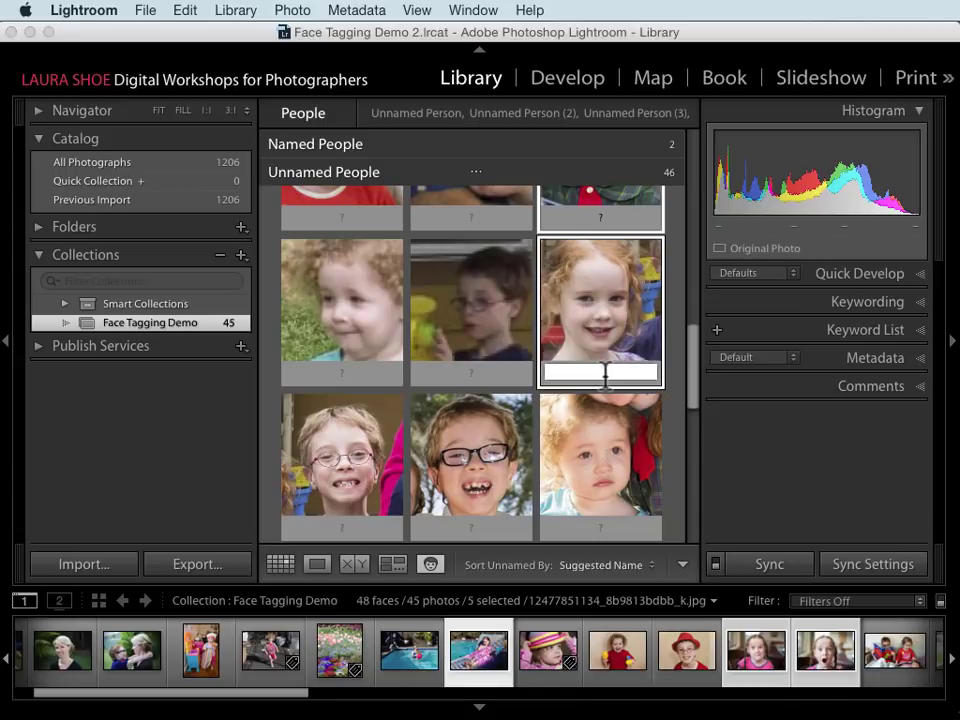
type("Sto")
key("Down")
key("Return")
key("Return")
mouse_move(368, 321)
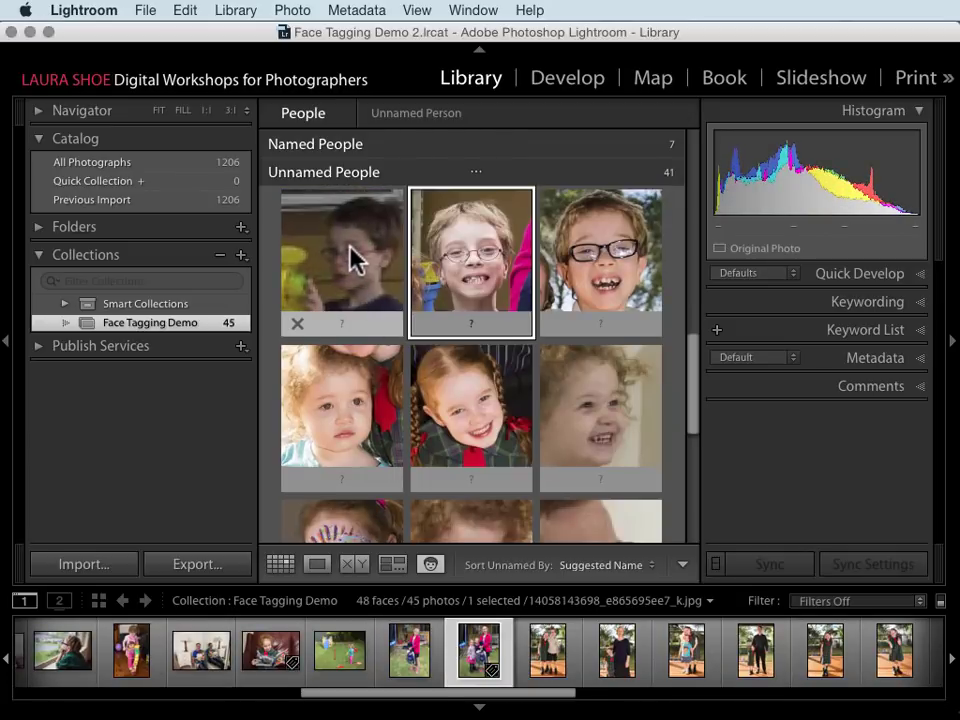
Check the blurry boy's face by viewing its full photo in Loupe
left_click(403, 305)
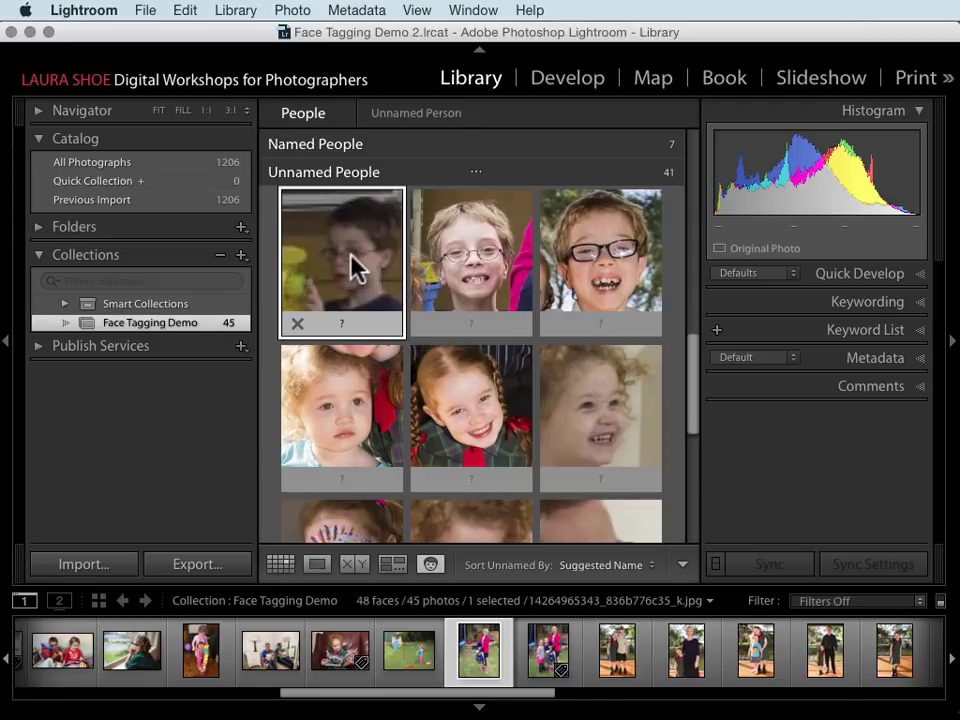
left_click(40, 111)
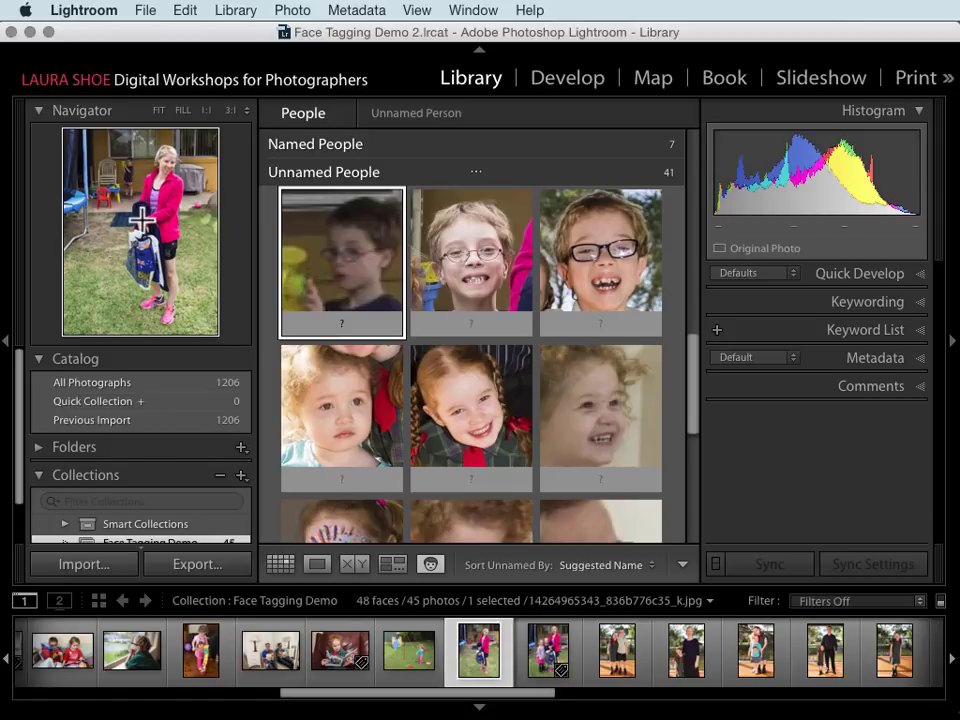
mouse_move(332, 257)
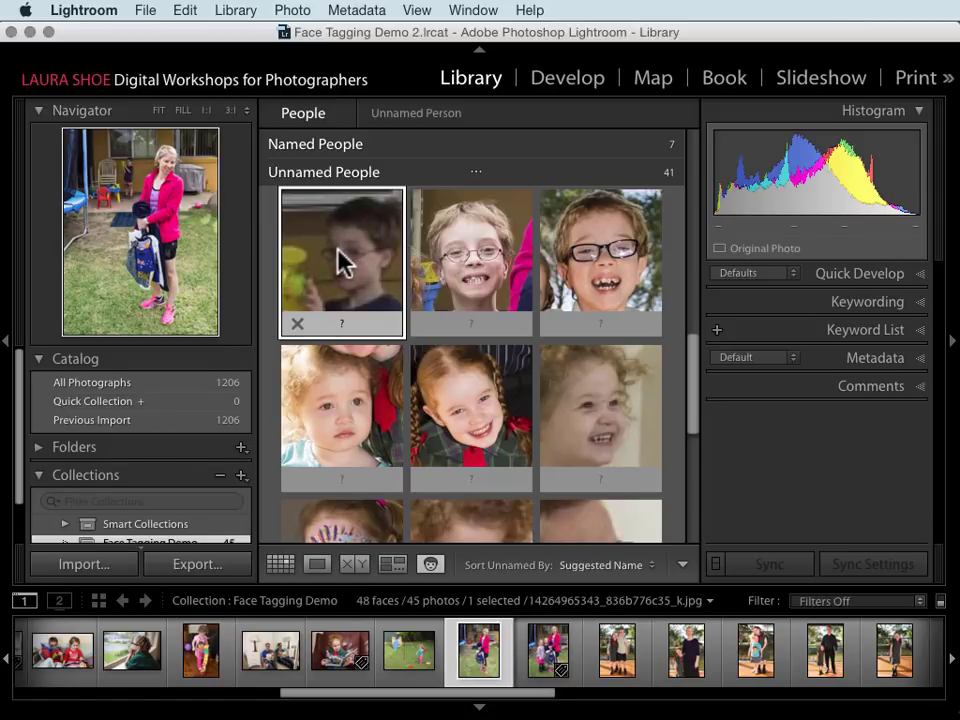
double_click(338, 262)
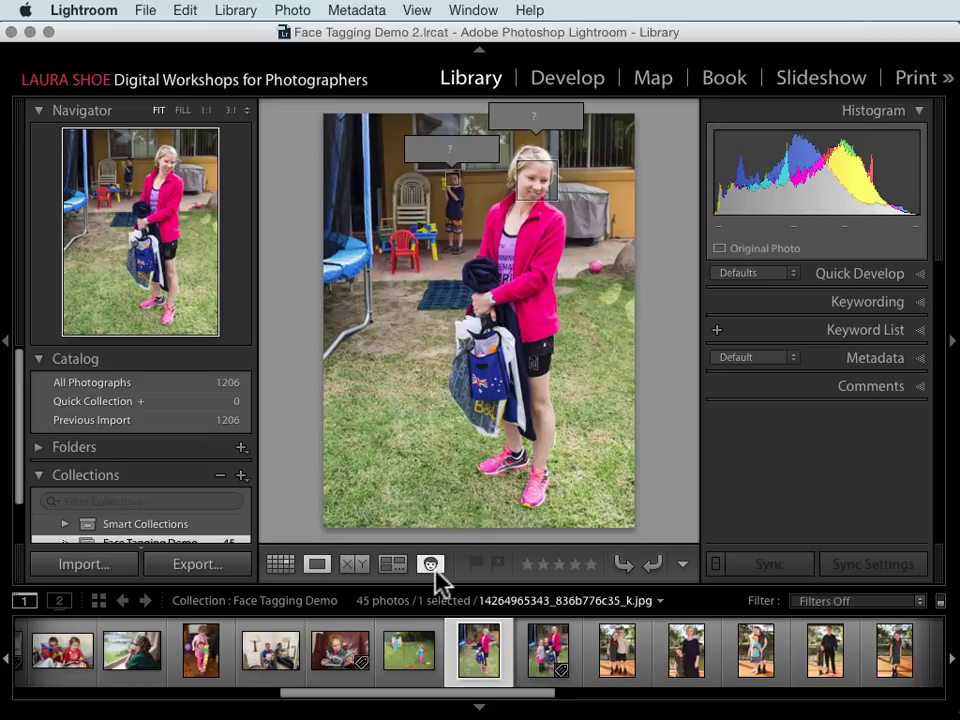
left_click(431, 566)
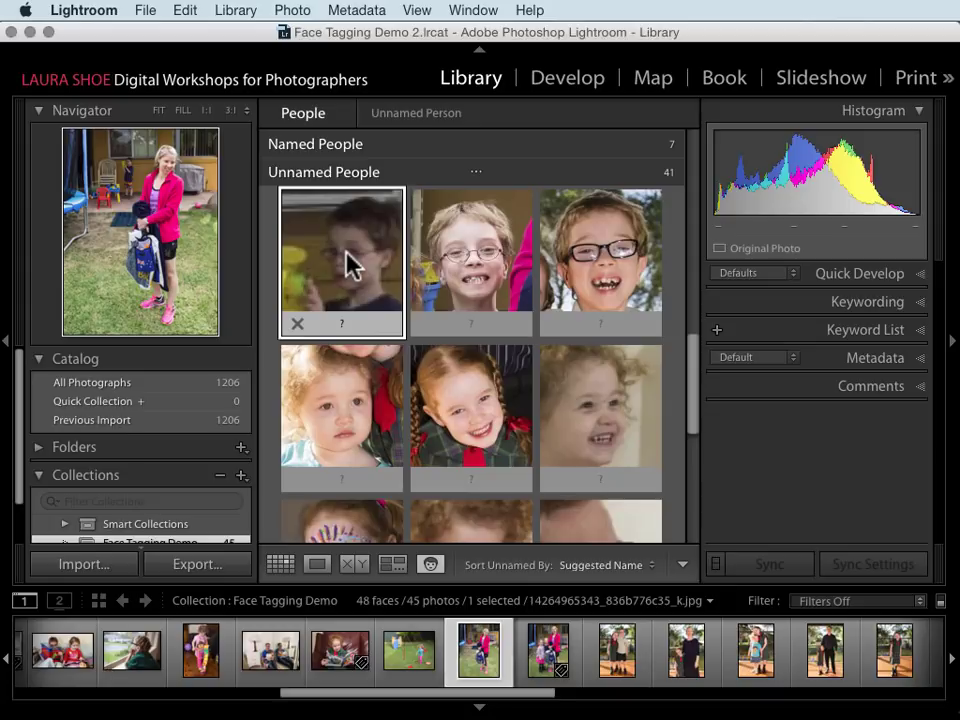
Give the three faces of the boy with glasses one shared name
left_click(608, 268, "shift")
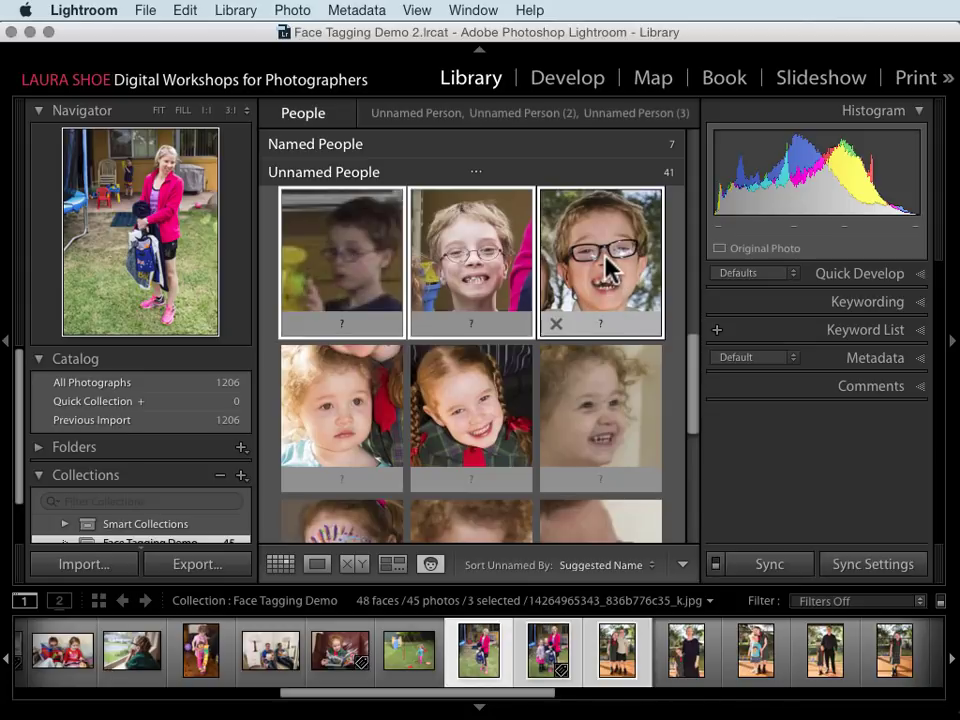
left_click(602, 323)
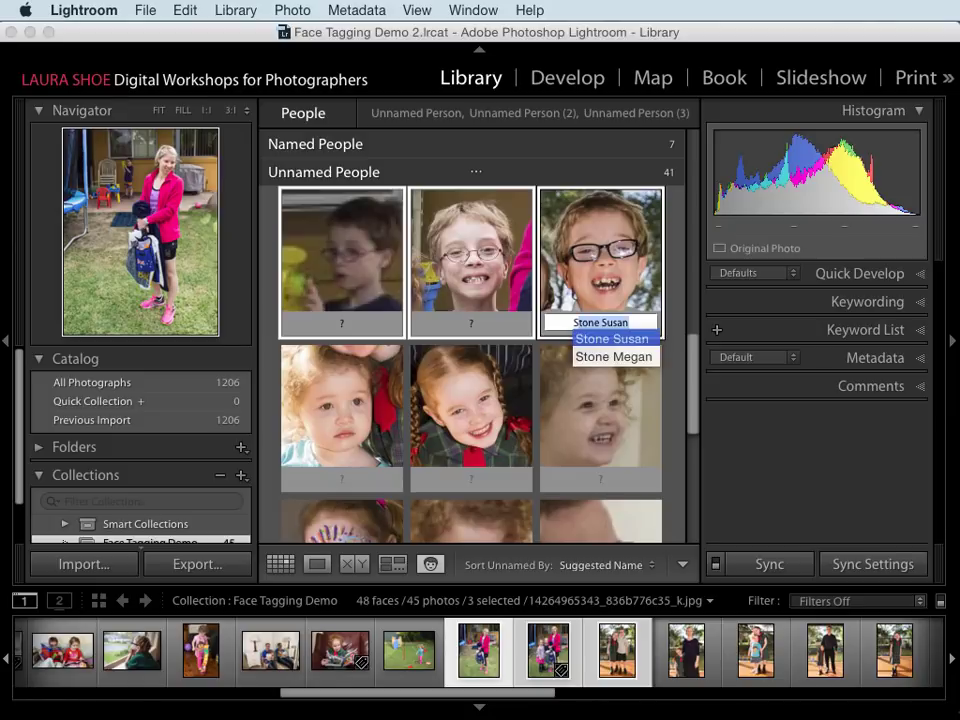
key("Return")
left_click_drag(688, 326, 696, 266)
mouse_move(574, 444)
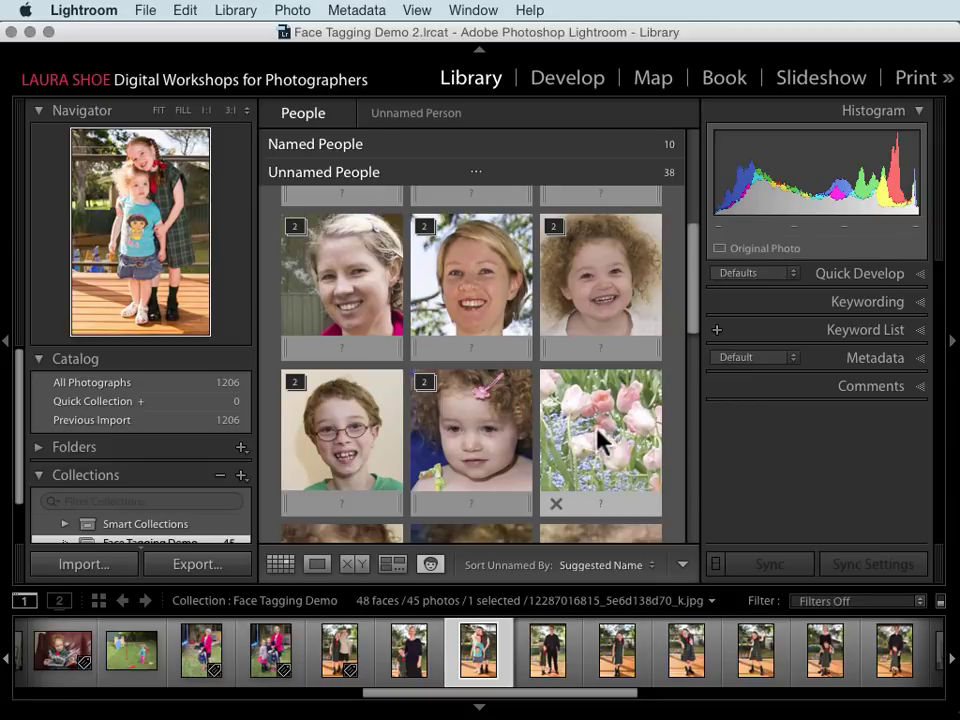
Inspect the tulip photo's false face region in Loupe, then delete it from People view
left_click(607, 440)
double_click(607, 440)
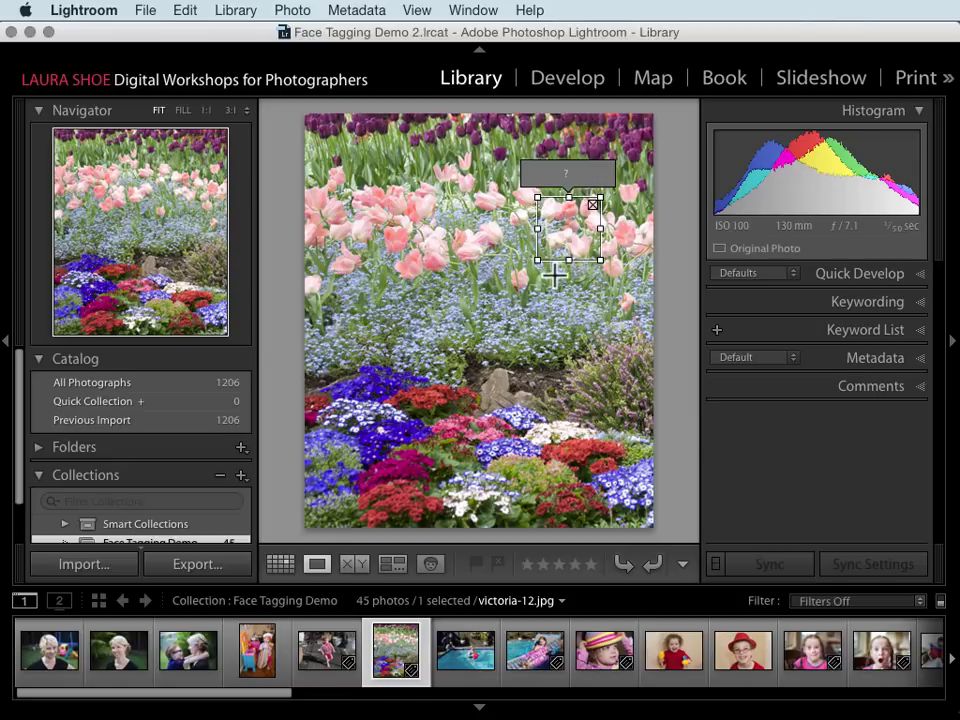
left_click(431, 566)
mouse_move(574, 456)
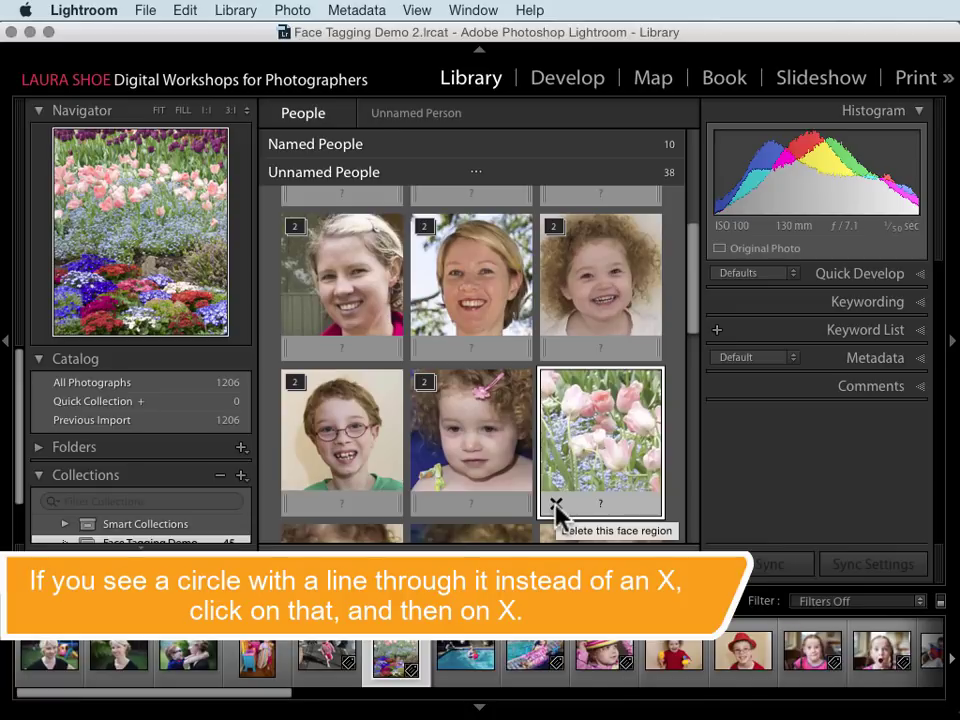
left_click(556, 505)
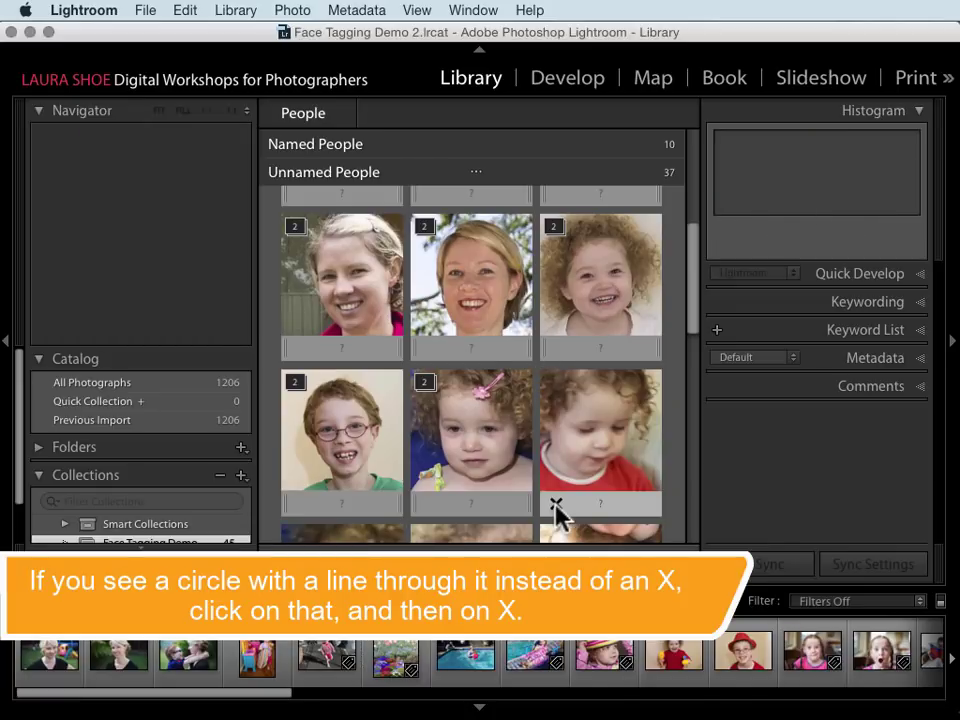
scroll(364, 279, "up", 3)
scroll(366, 279, "up", 3)
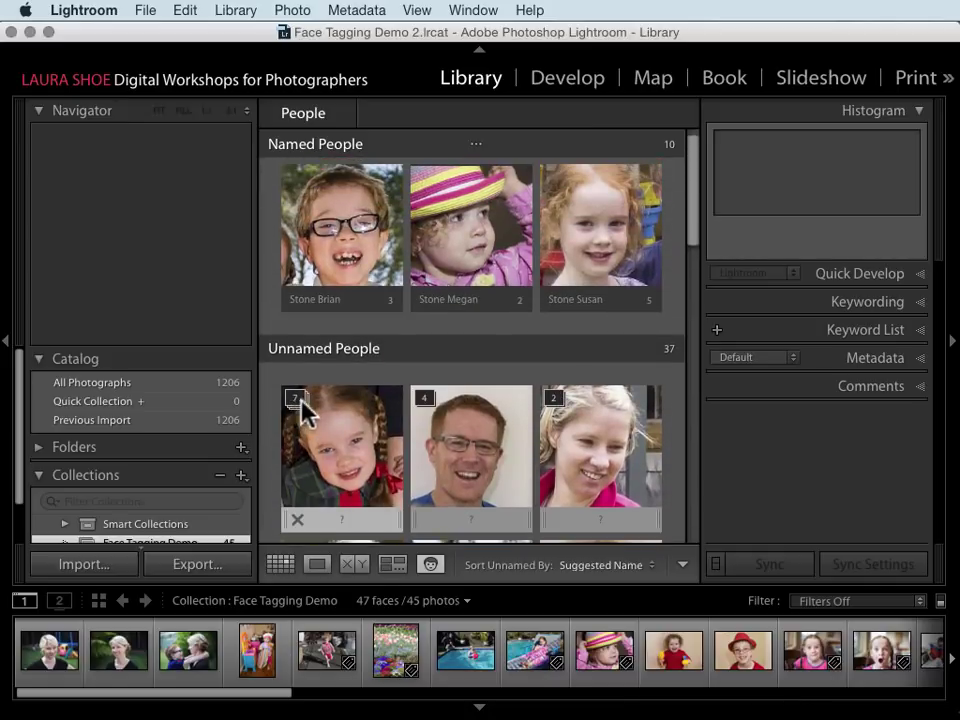
Review the pigtailed girl's 7-face stack and add it to her existing name
left_click(296, 398)
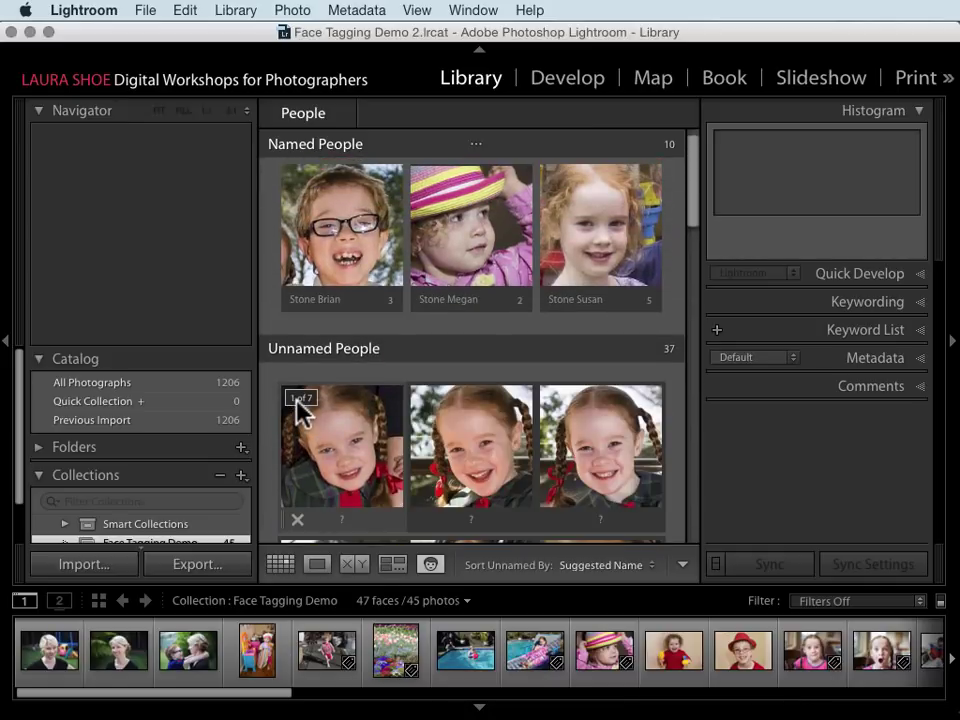
scroll(298, 395, "down", 4)
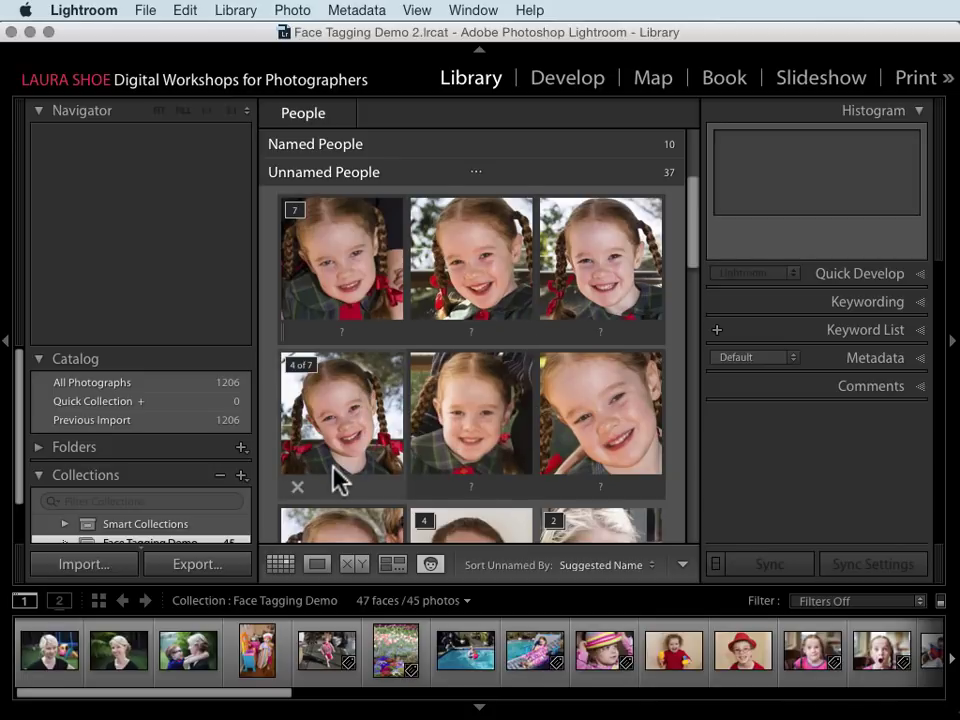
scroll(336, 476, "down", 3)
scroll(336, 480, "up", 3)
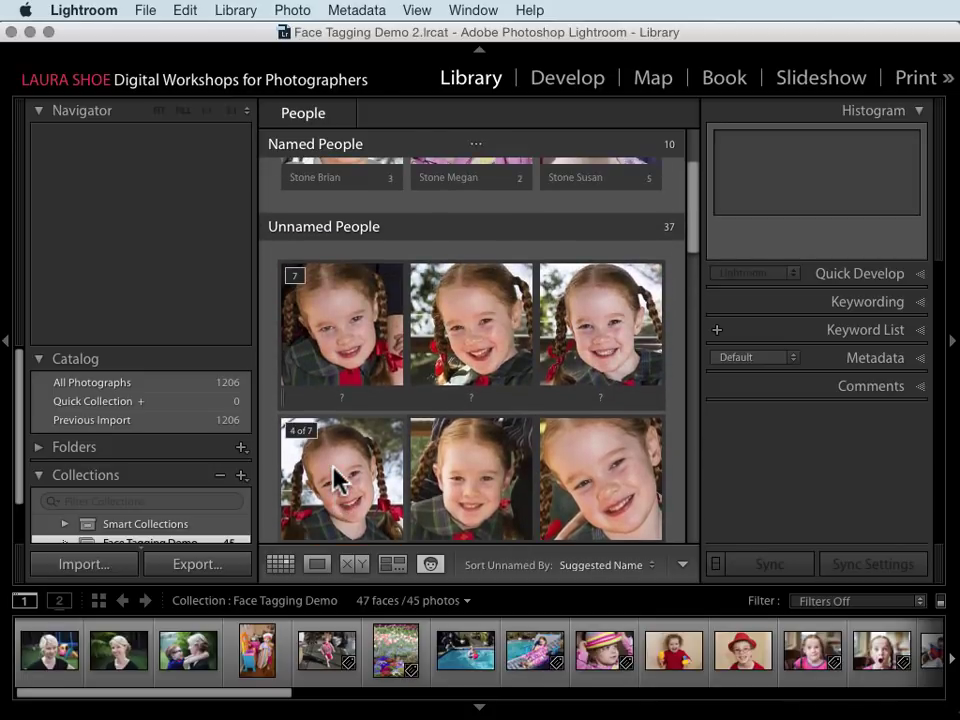
left_click(306, 277)
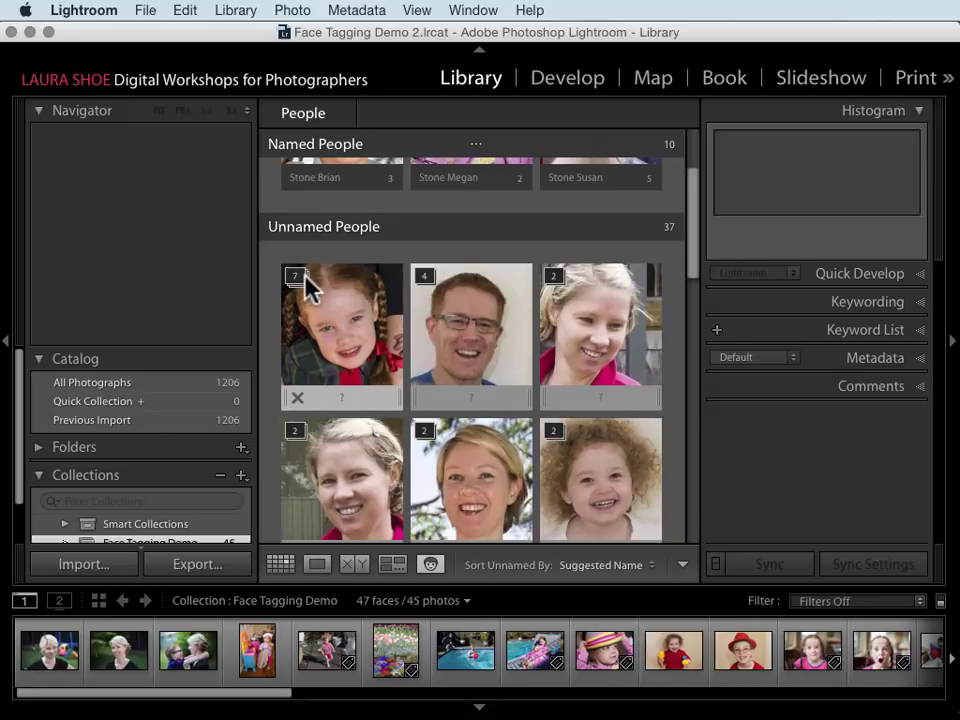
left_click(342, 397)
type("Ston")
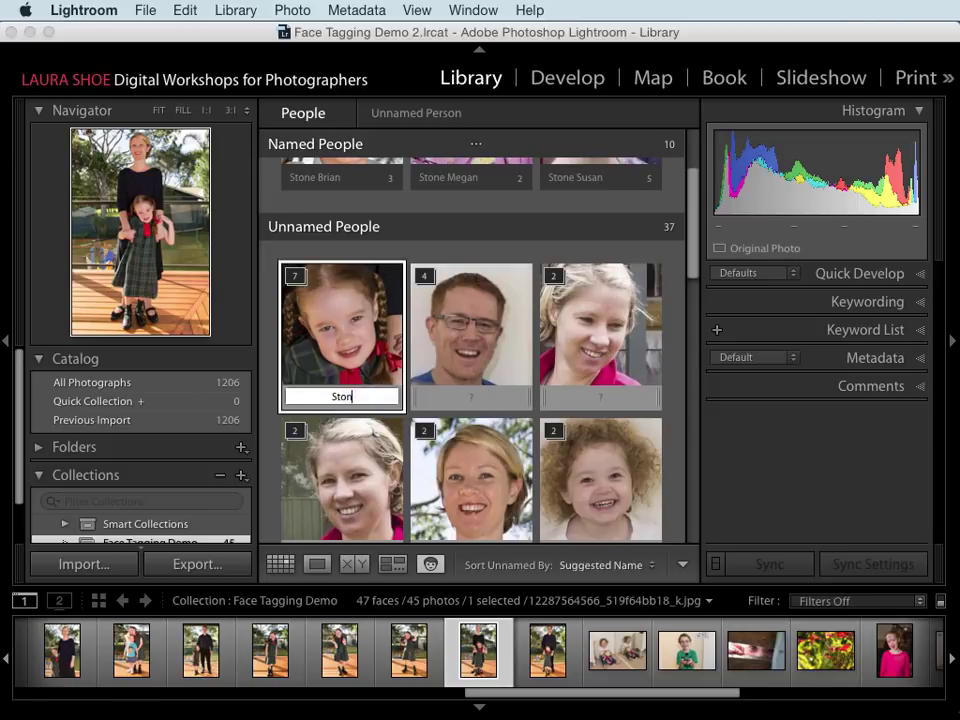
key("Return")
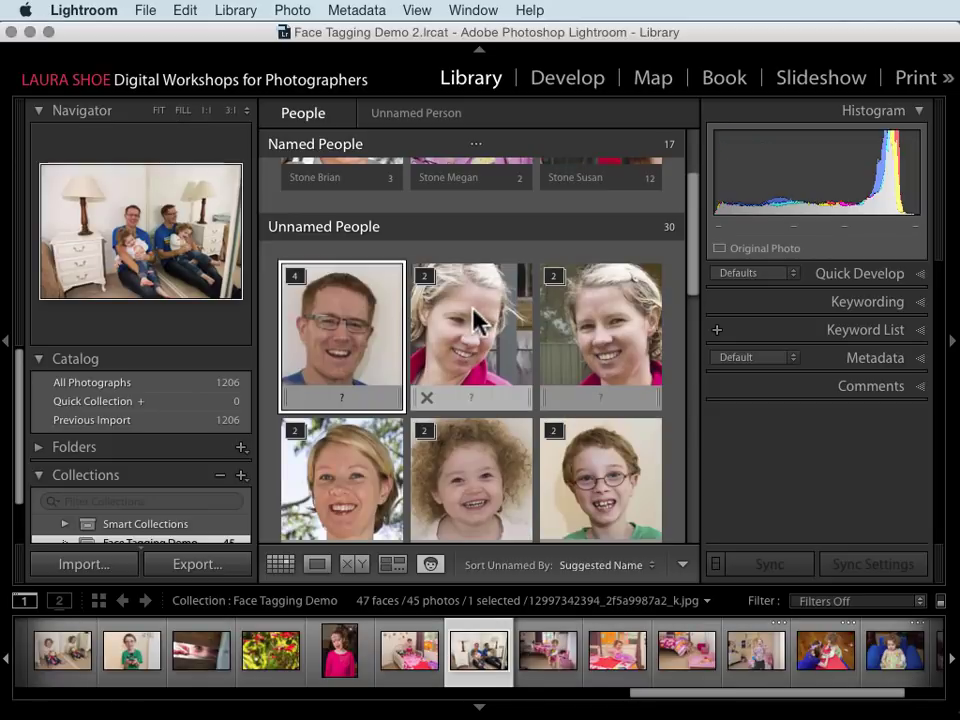
Give the woman in pink's face a new family person name
left_click(473, 309)
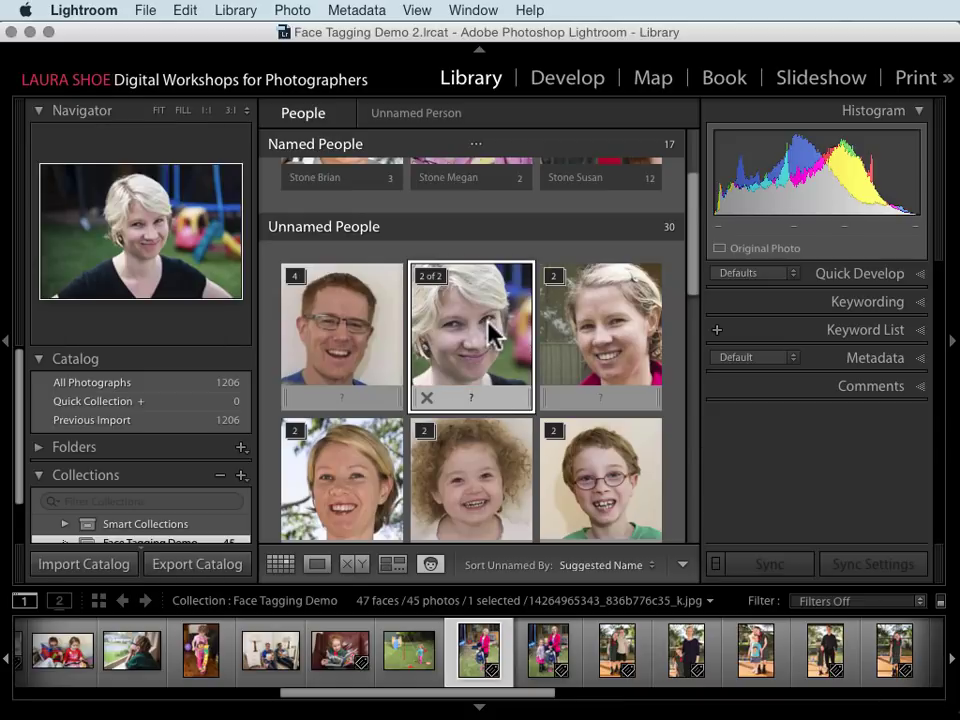
left_click(472, 397)
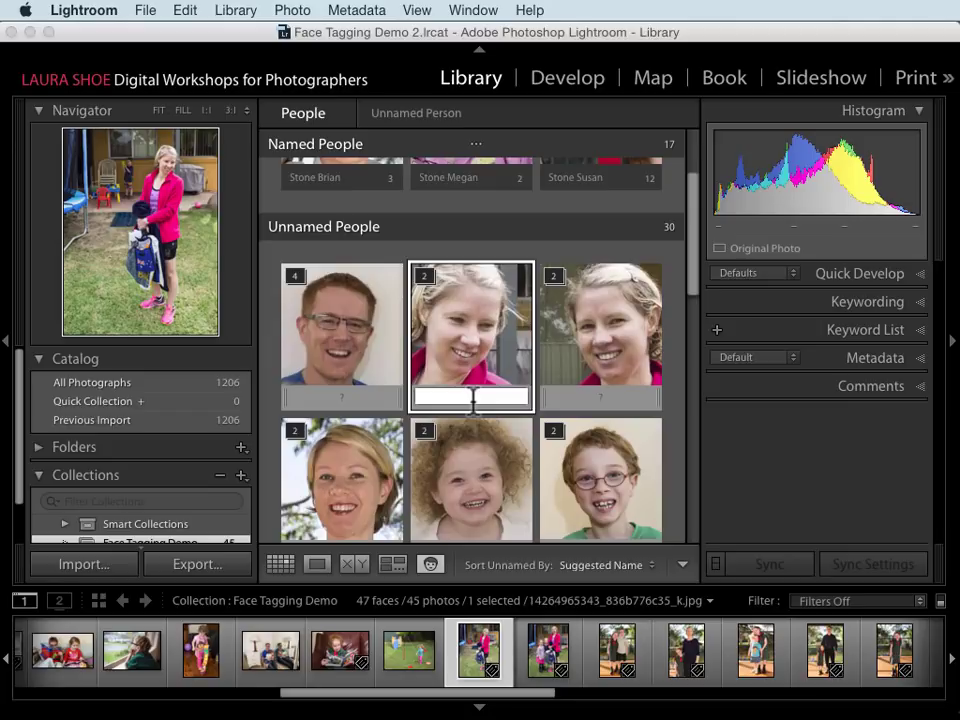
type("Stone A")
key("Return")
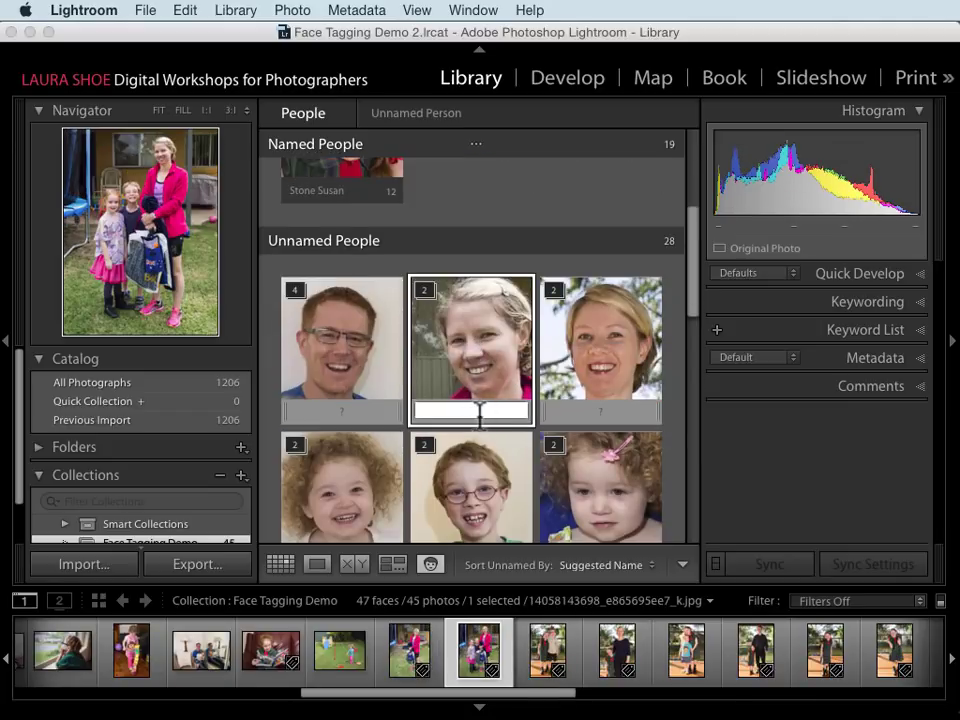
Expand and collapse the next face stack to compare its faces, leaving it unnamed
left_click(477, 338)
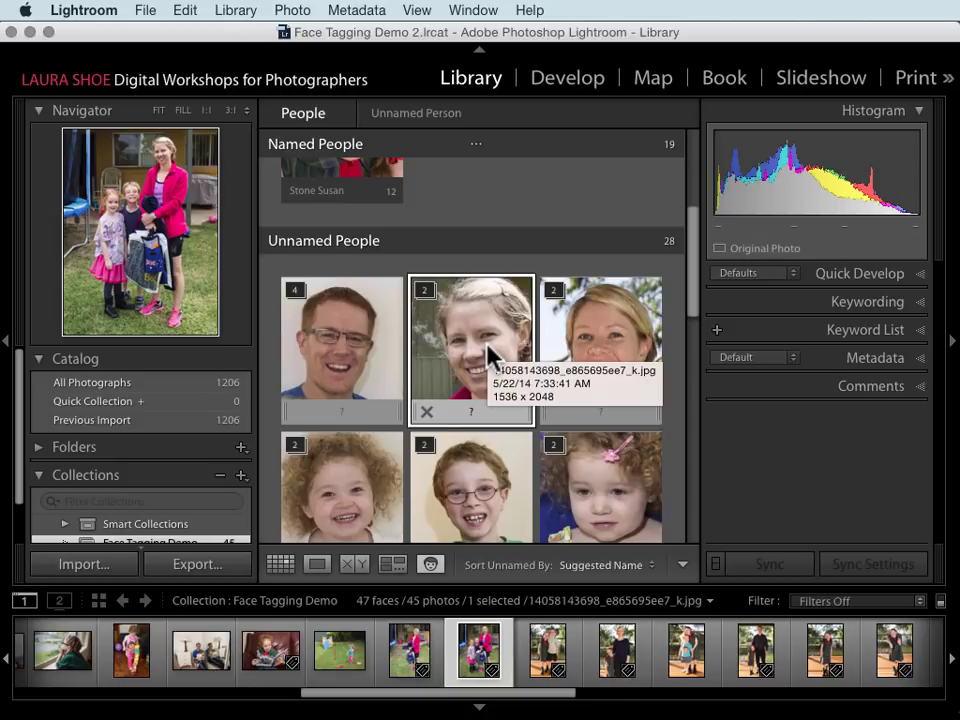
key("s")
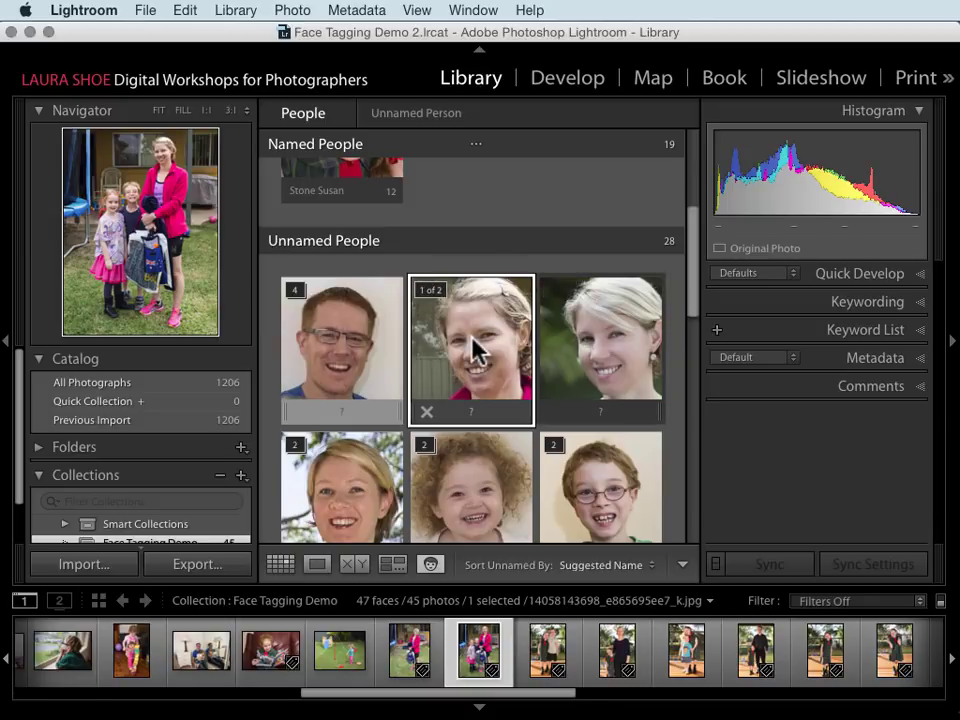
key("s")
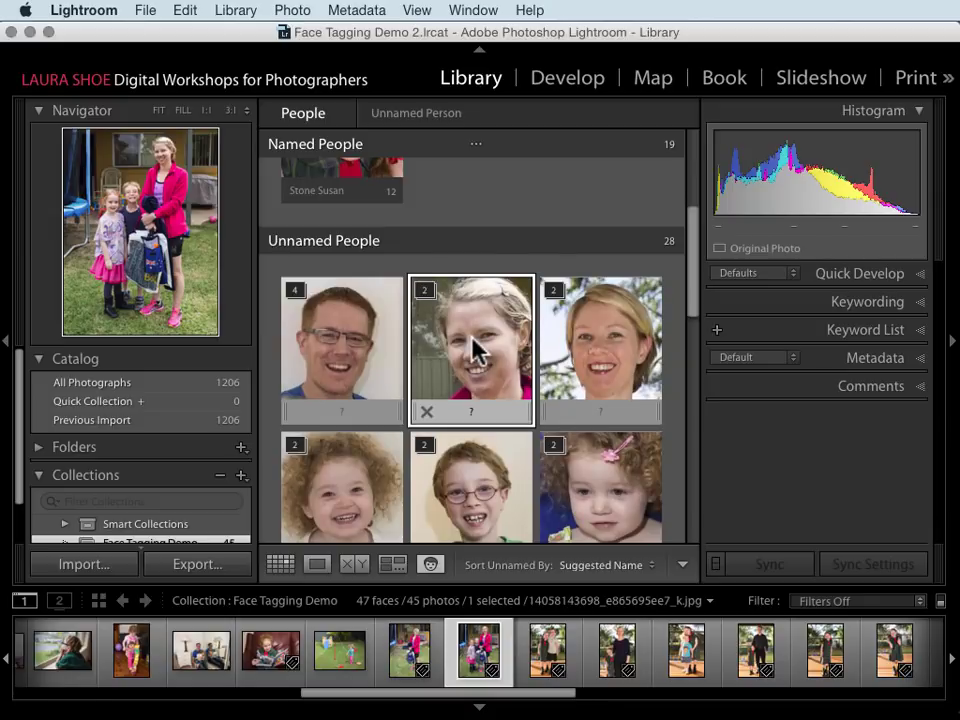
key("s")
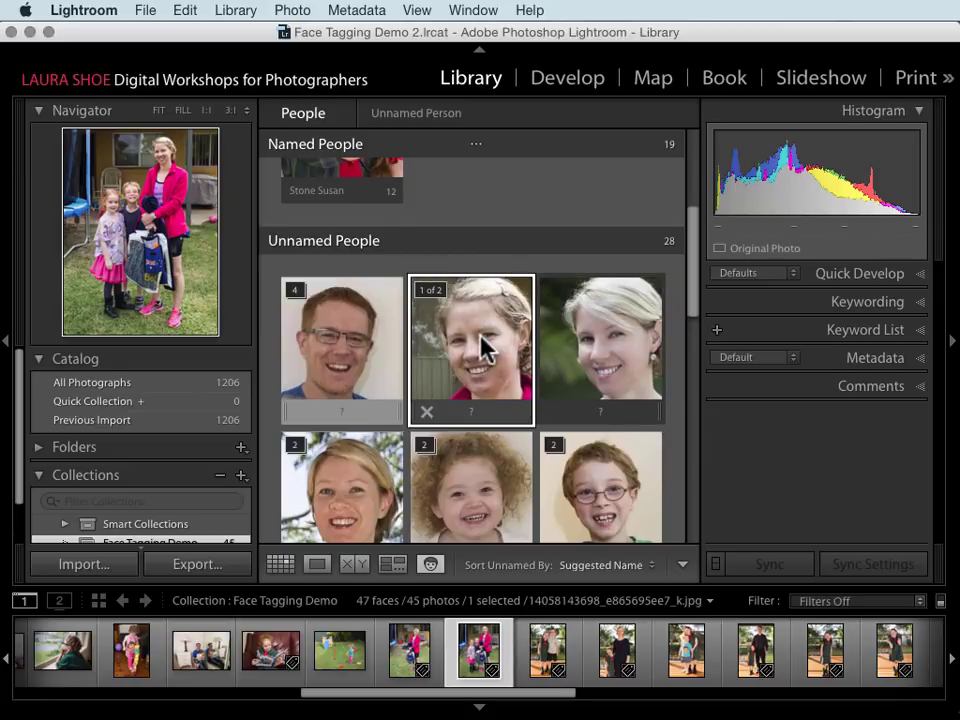
key("s")
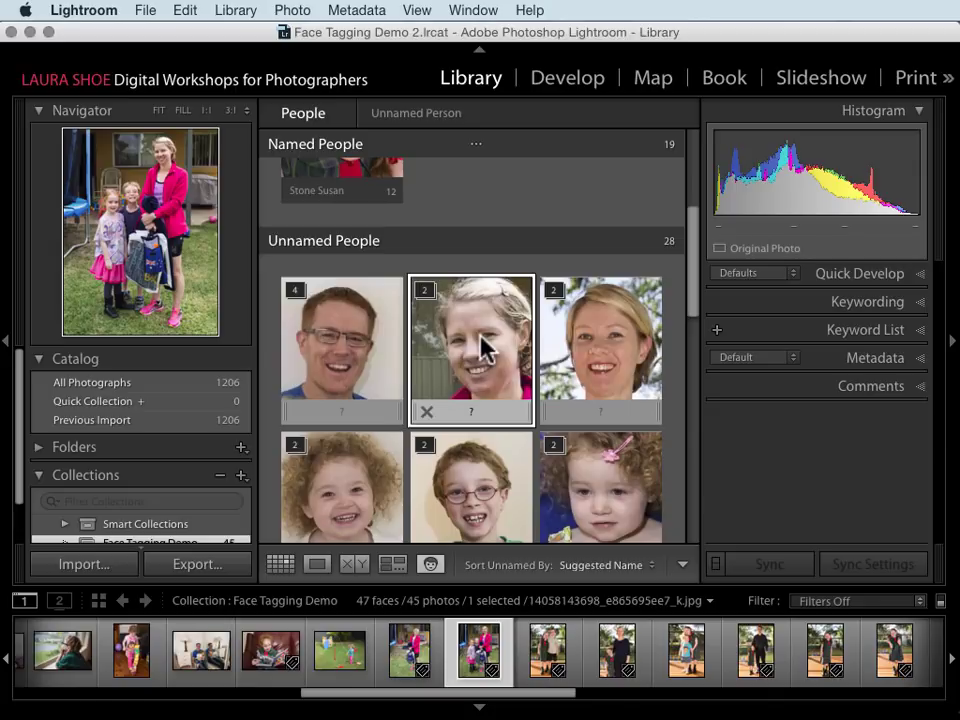
Add two more selected faces to the woman in pink's name
left_click(612, 350, "super")
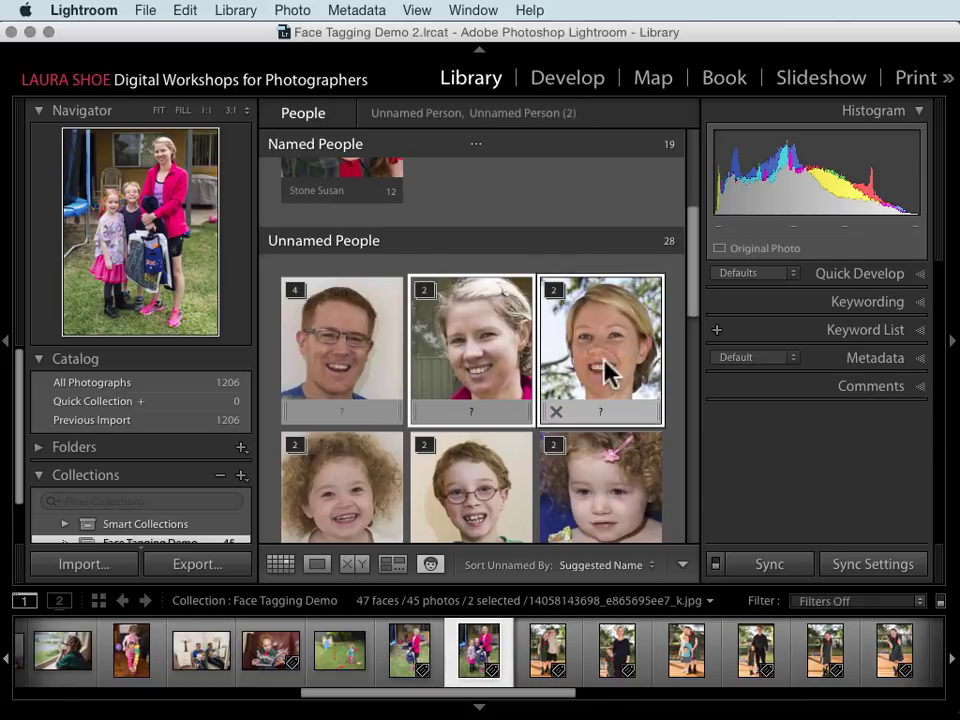
left_click(606, 410)
key("Return")
key("Return")
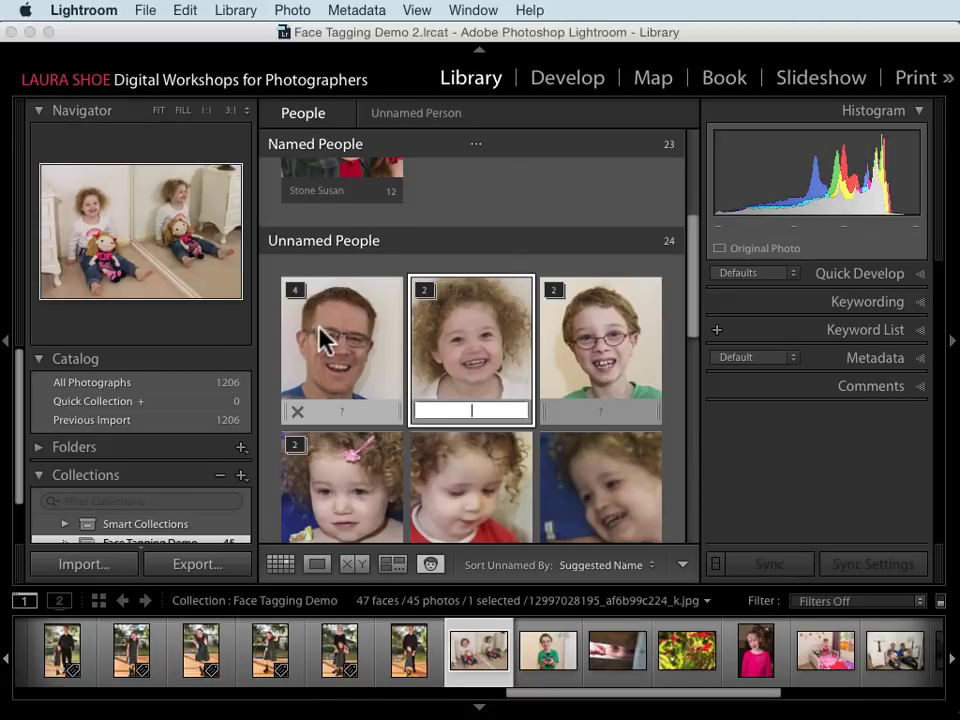
key("Escape")
Expand the man's 4-face stack and give its fourth face a separate name
left_click(322, 340)
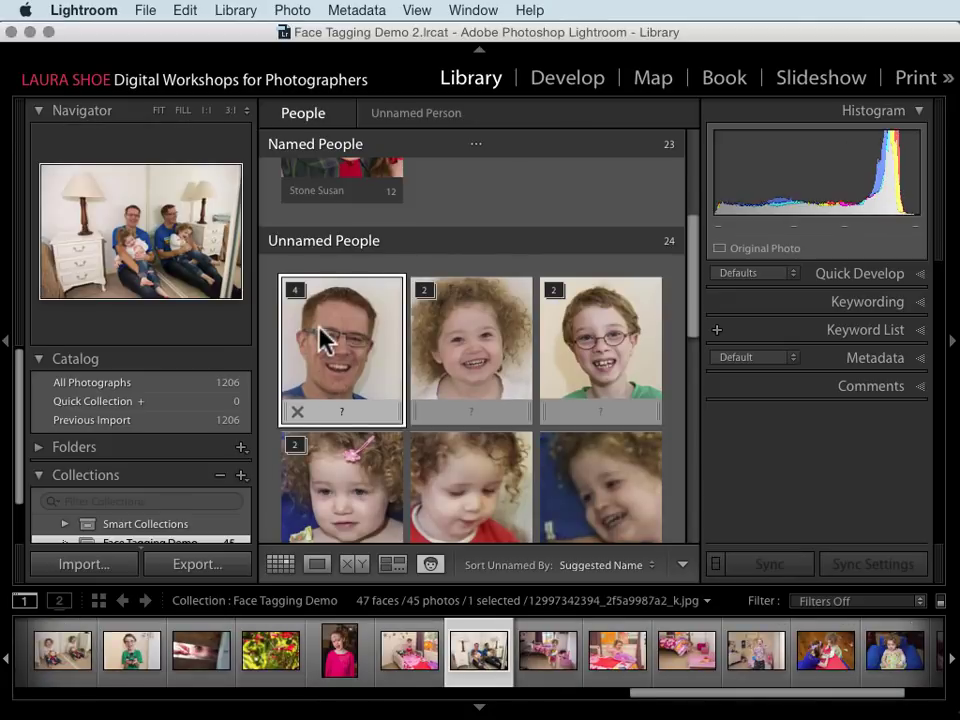
left_click(295, 292)
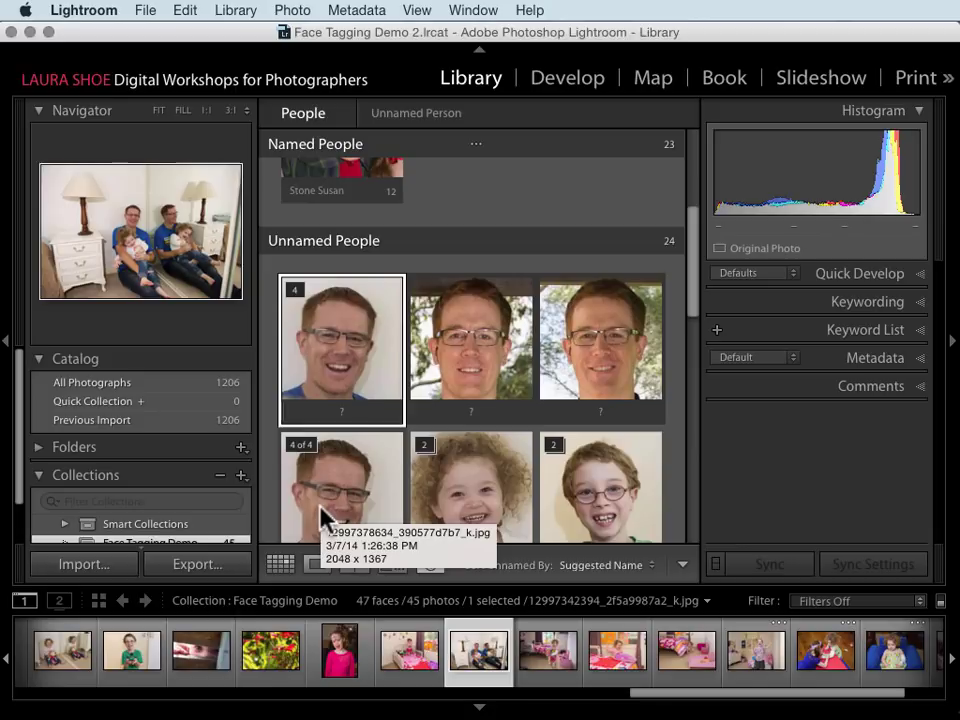
scroll(336, 493, "down", 3)
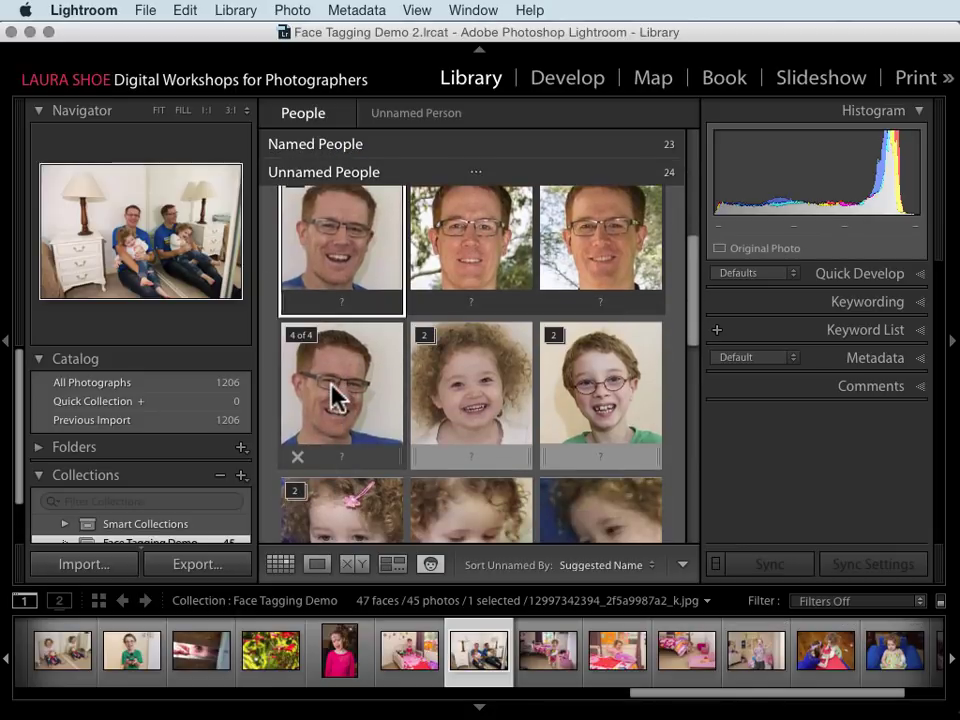
left_click(342, 456)
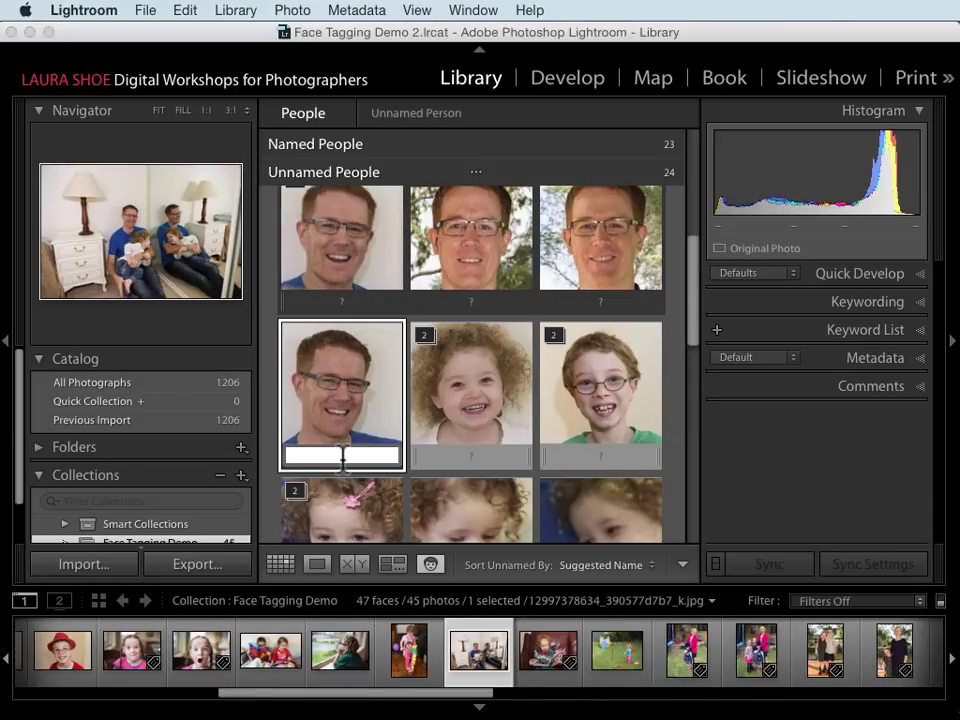
type("Stone ")
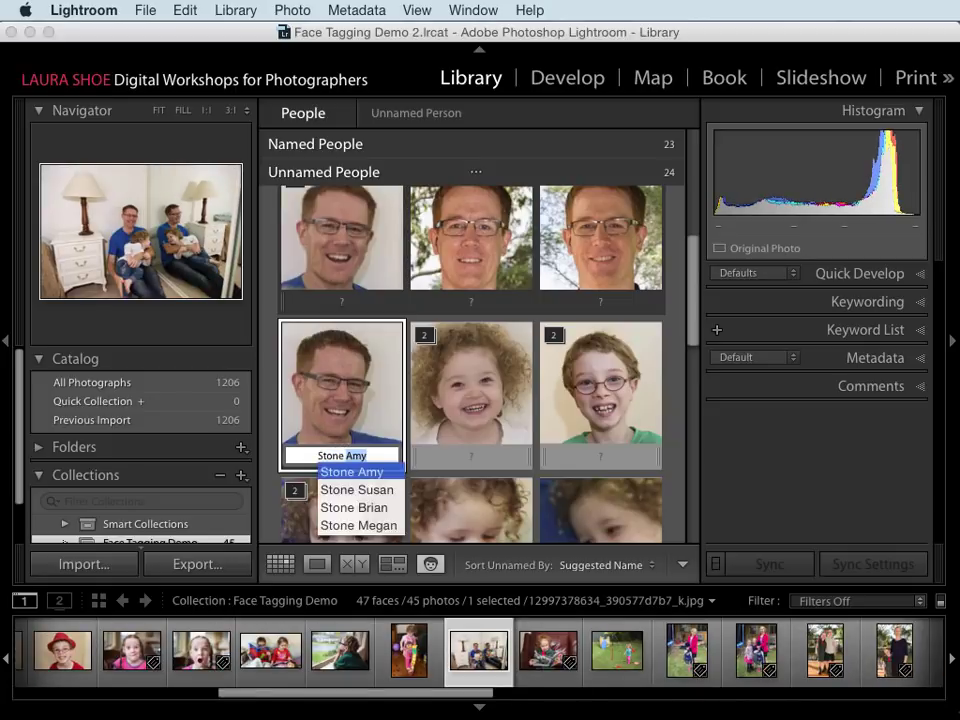
type("M")
key("Return")
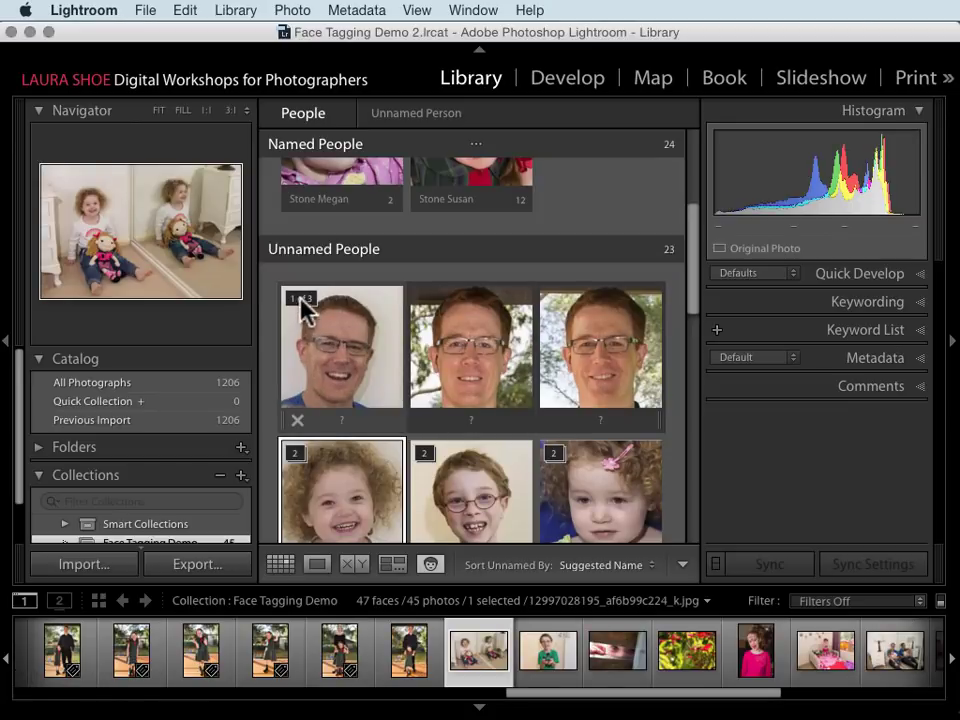
Name the man's remaining 3-face stack with a new name instead of the suggestion
left_click(303, 298)
left_click(304, 311)
type("S")
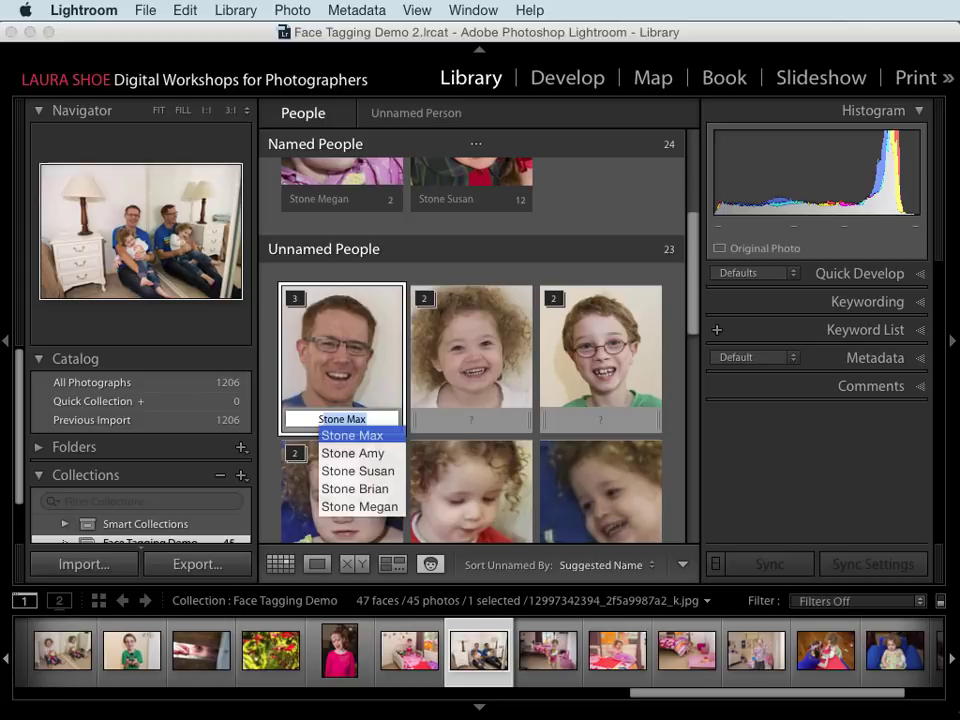
key("BackSpace")
key("BackSpace")
key("BackSpace")
type("David")
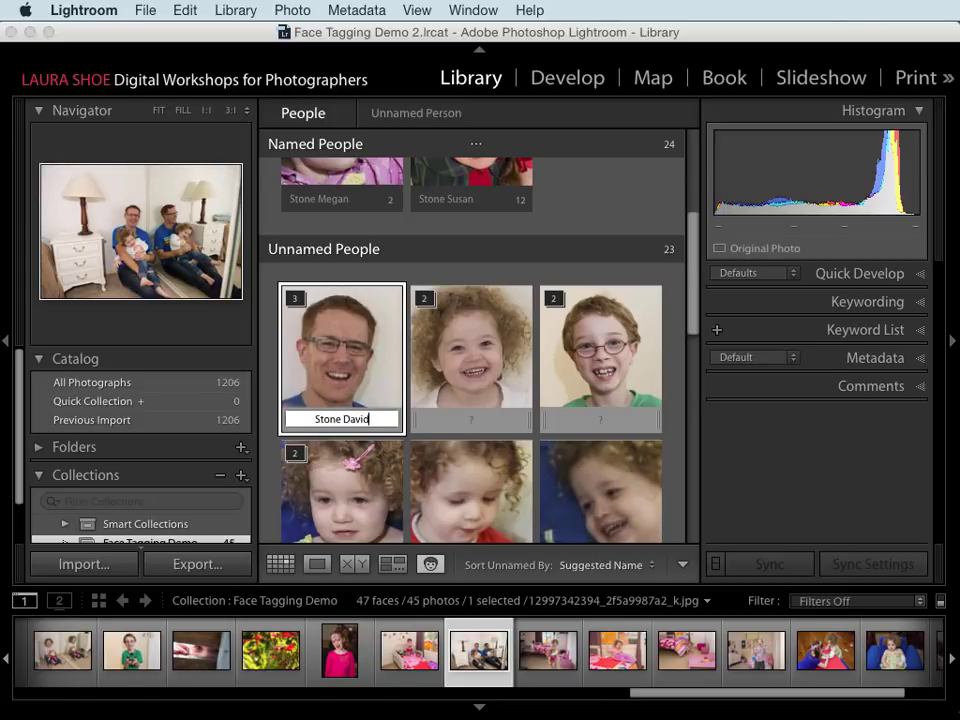
key("Return")
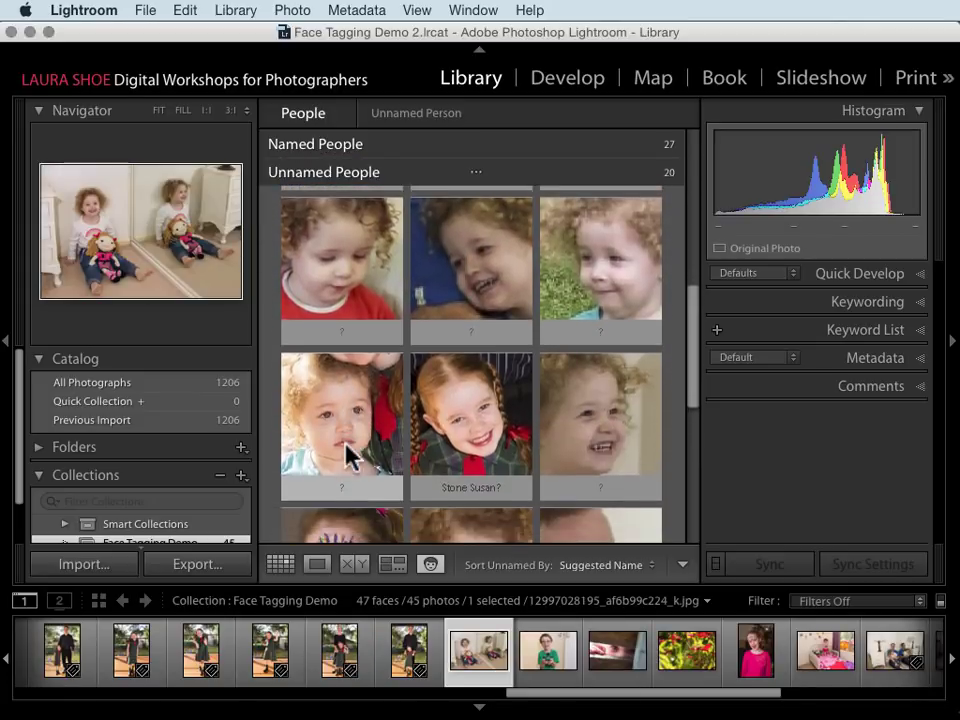
Confirm the suggested name on the girl's face
scroll(488, 418, "down", 2)
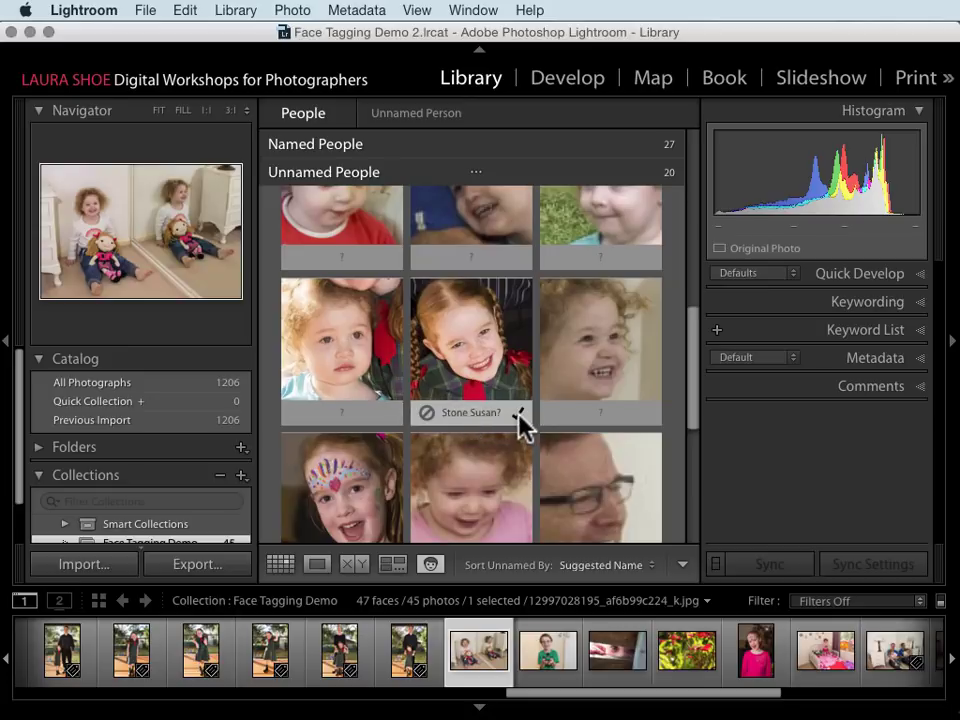
left_click(518, 413)
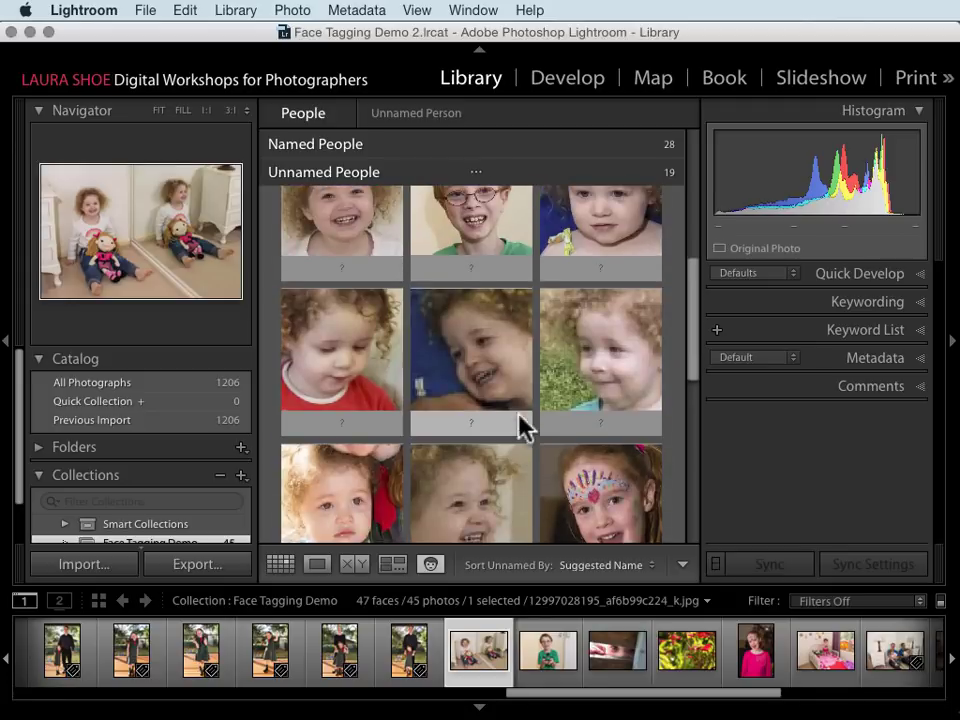
scroll(519, 424, "up", 3)
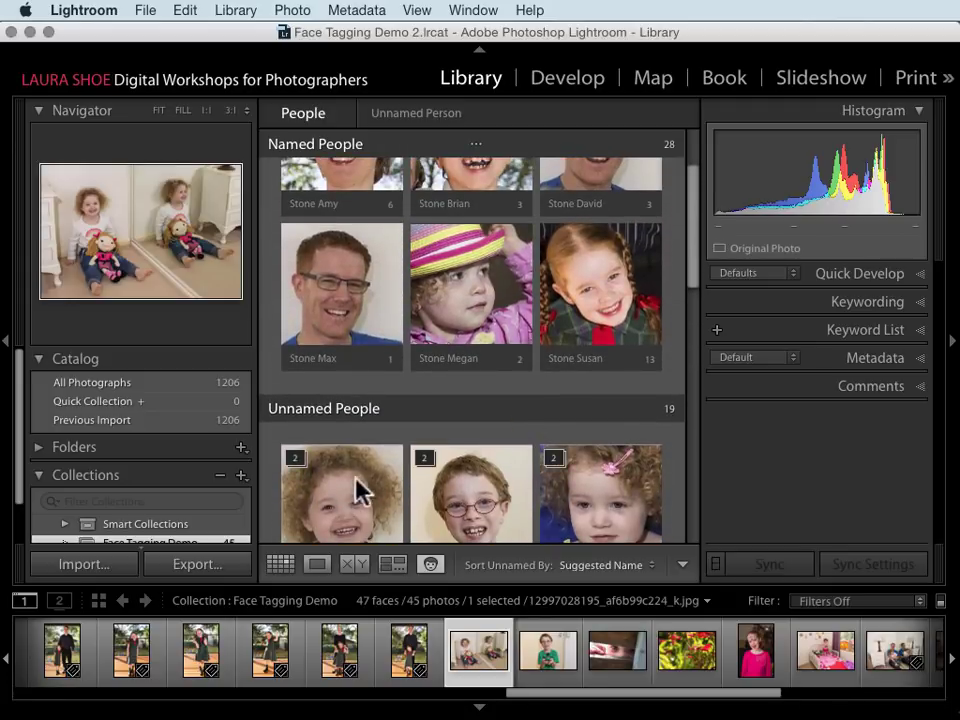
Assign three unnamed faces to the toddler and one boy face to the boy with glasses
left_click_drag(428, 350, 467, 300)
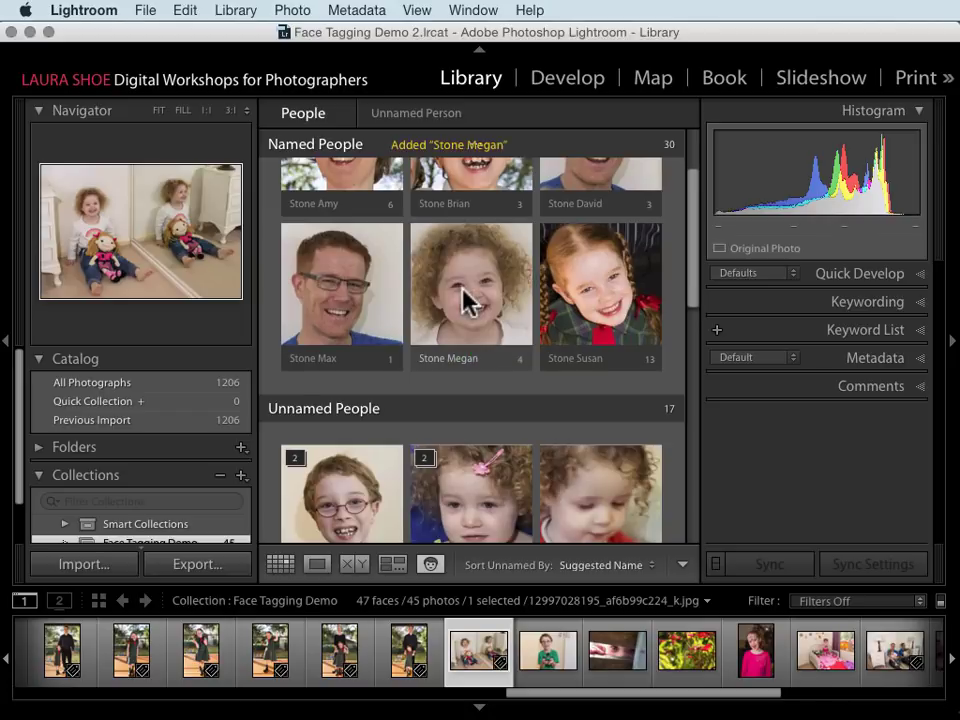
left_click(484, 506)
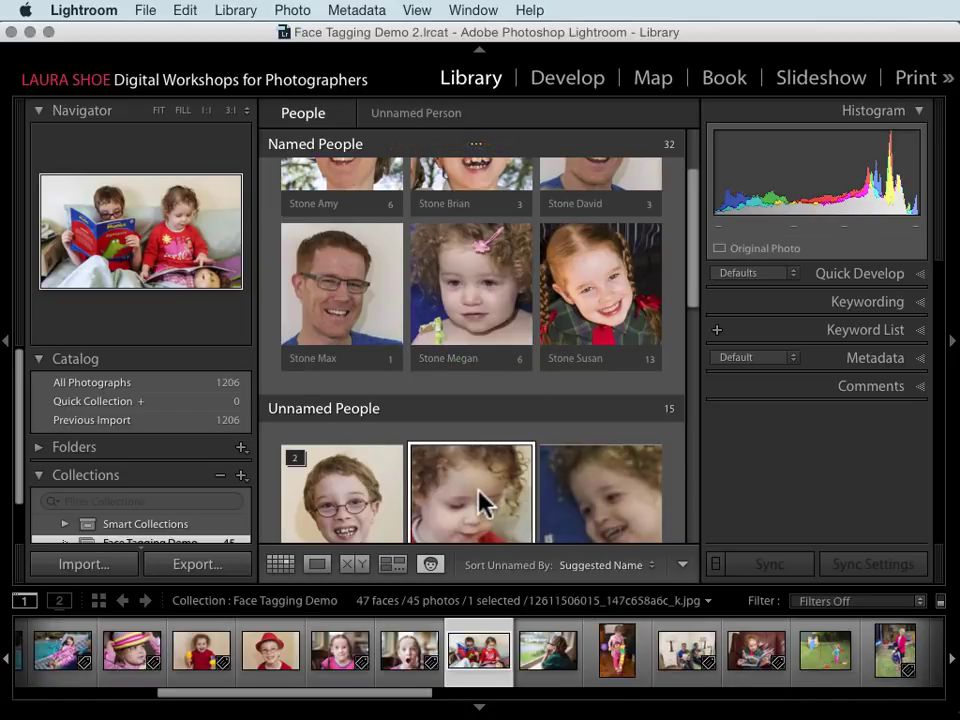
left_click(594, 496, "super")
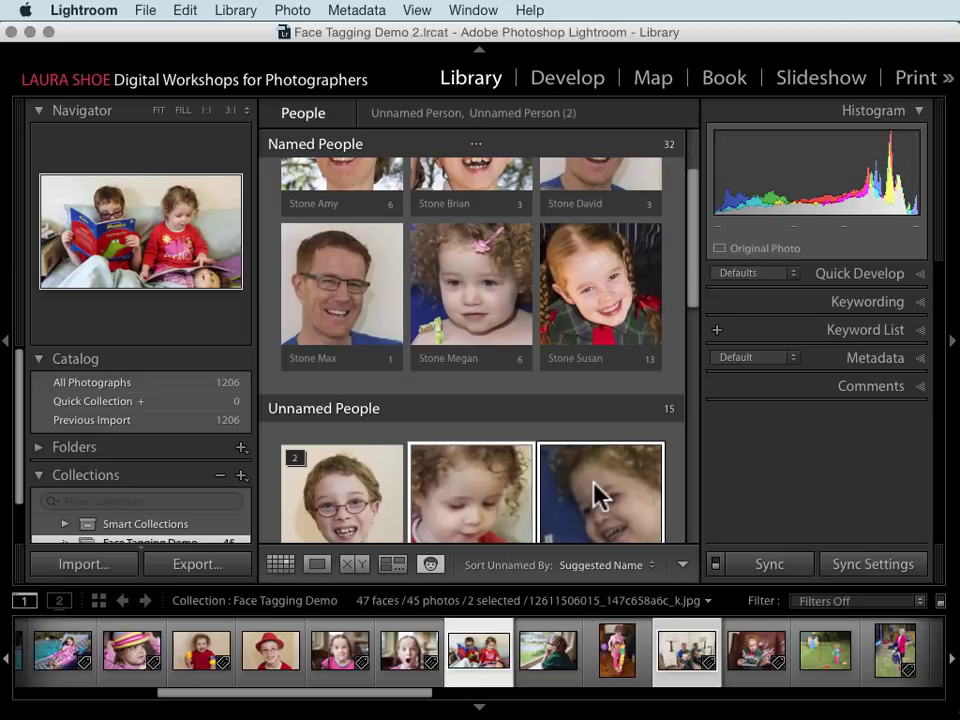
left_click_drag(467, 511, 458, 325)
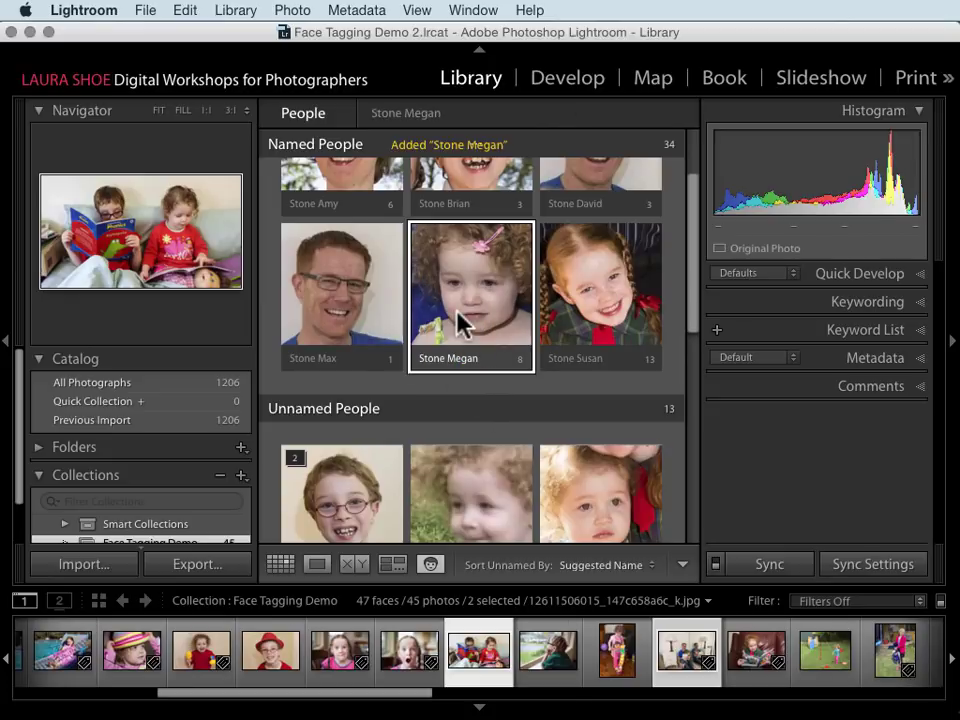
left_click_drag(343, 497, 440, 170)
scroll(489, 418, "up", 5)
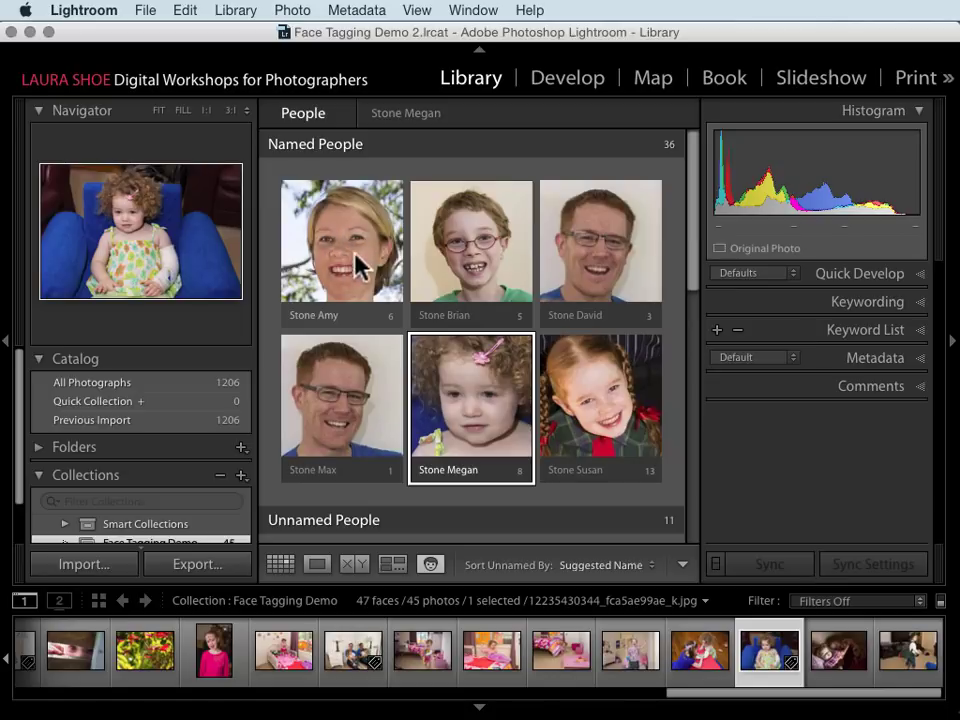
left_click(335, 237)
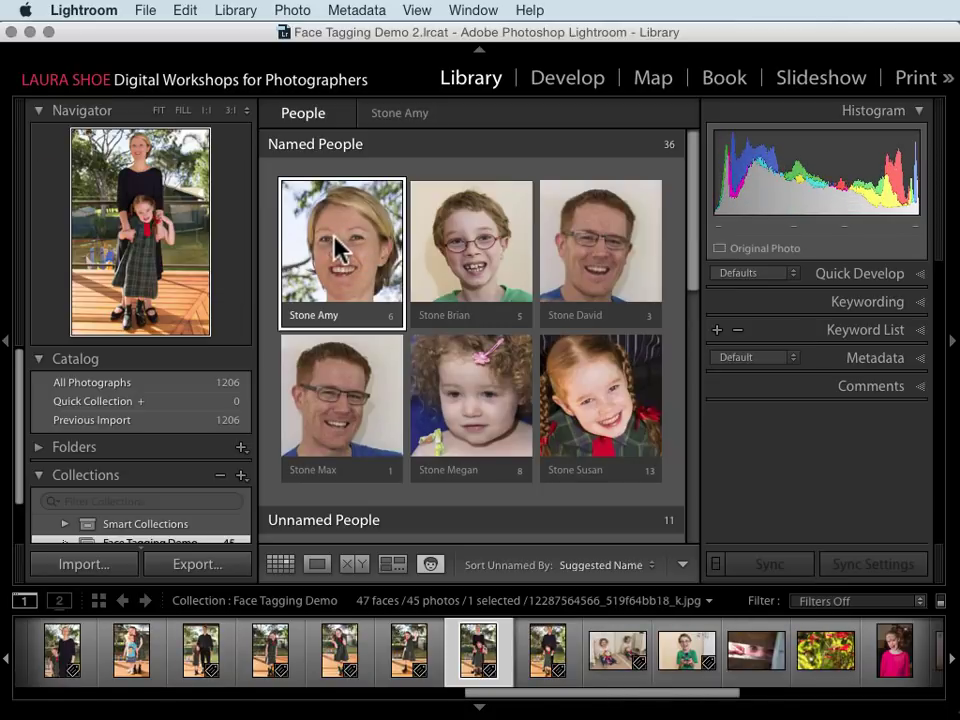
left_click(398, 116)
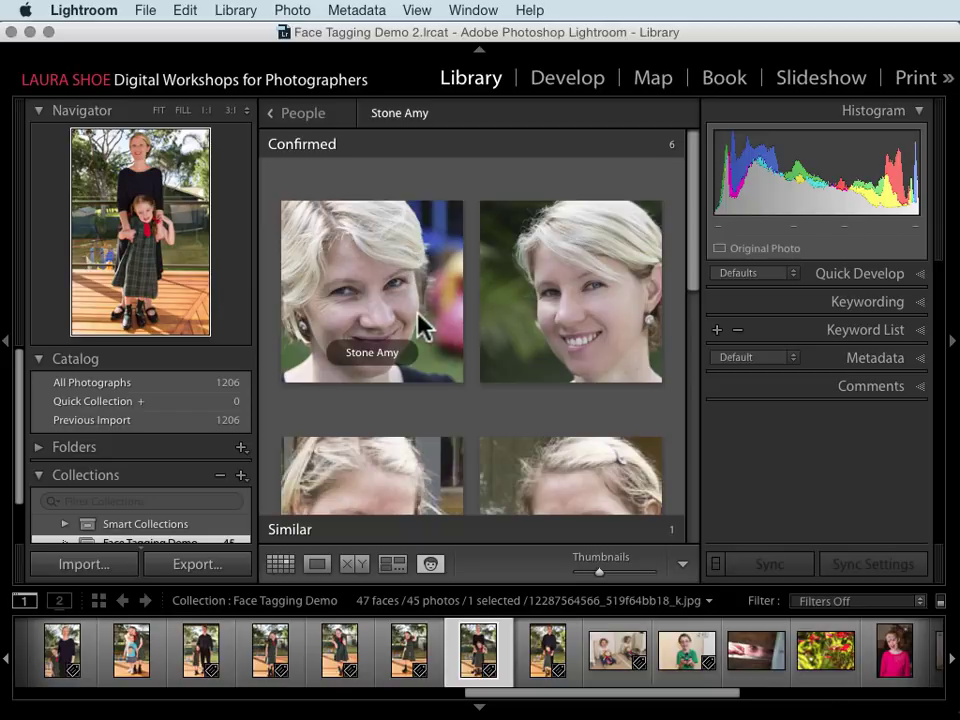
scroll(412, 334, "down", 5)
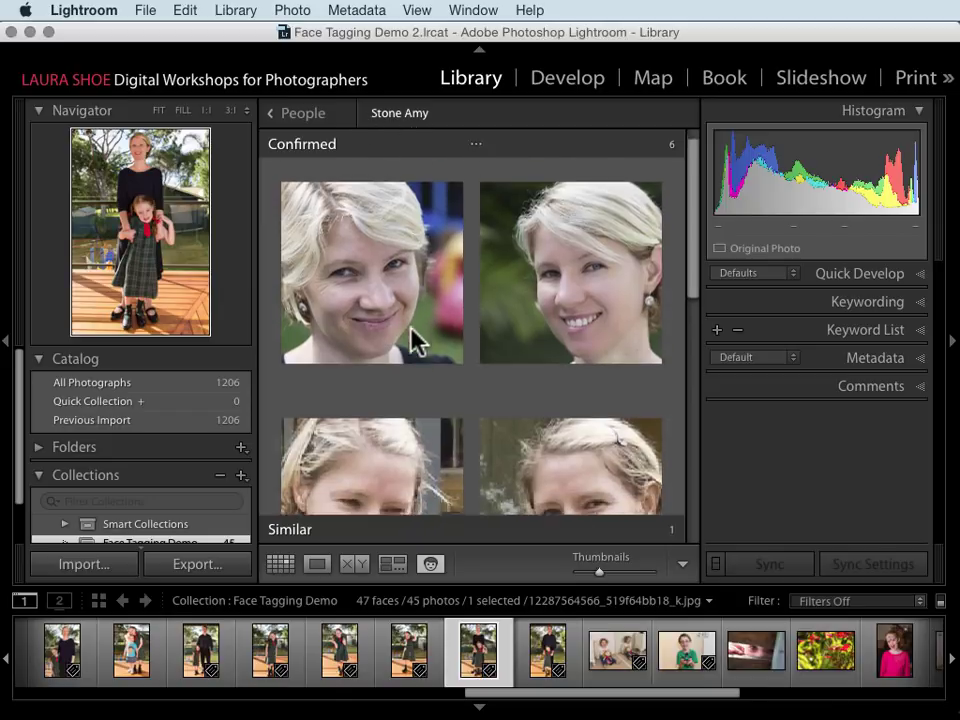
scroll(411, 336, "down", 1)
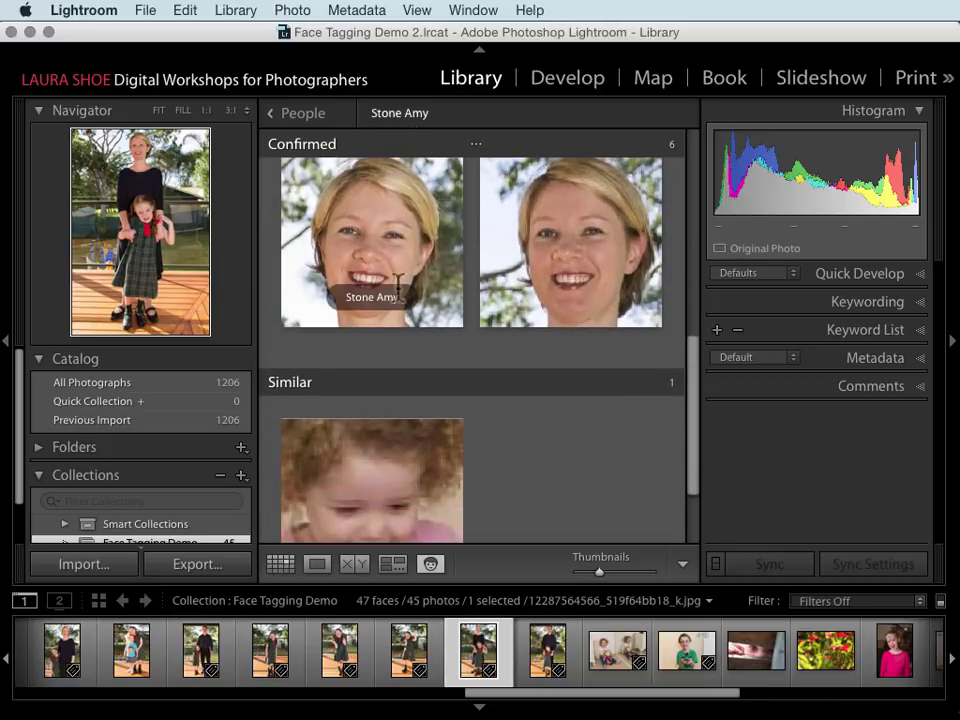
scroll(516, 395, "down", 1)
scroll(508, 375, "up", 1)
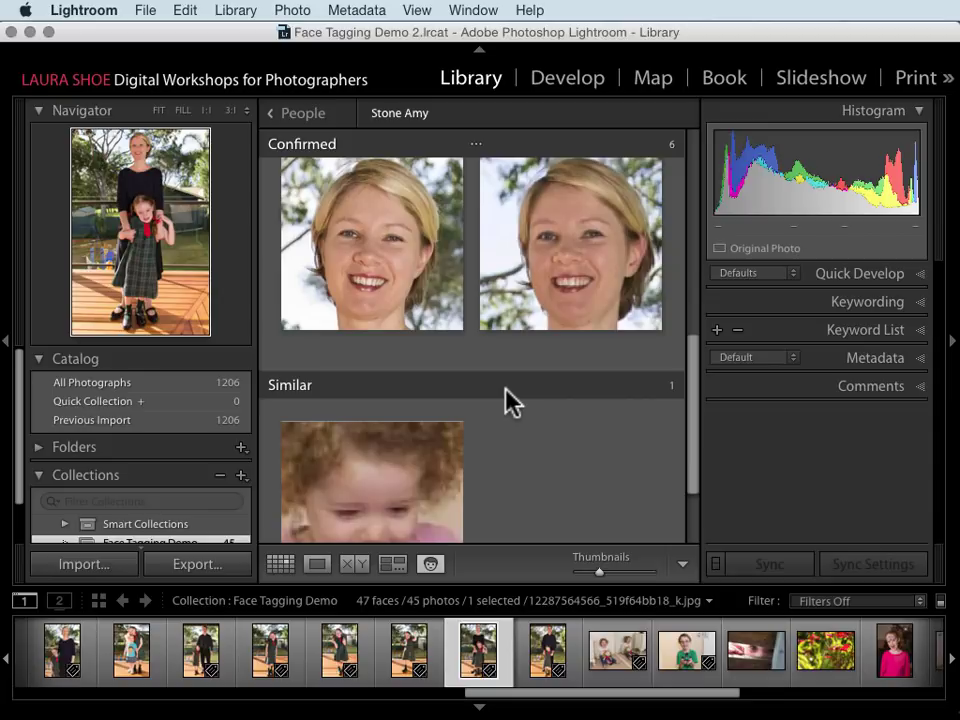
scroll(510, 400, "down", 3)
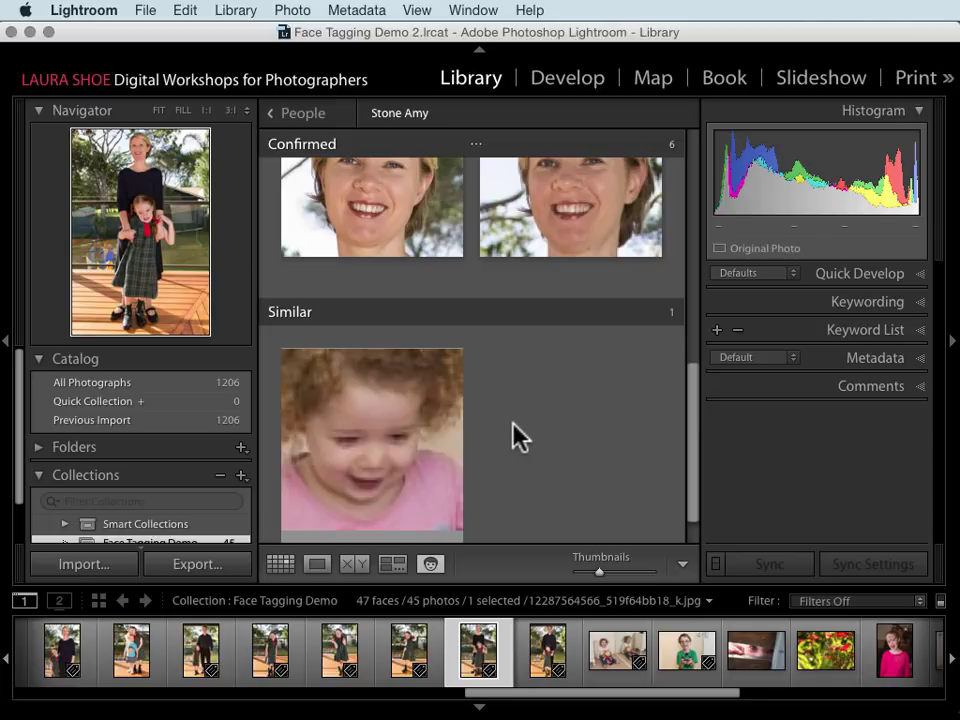
scroll(515, 438, "down", 2)
mouse_move(435, 504)
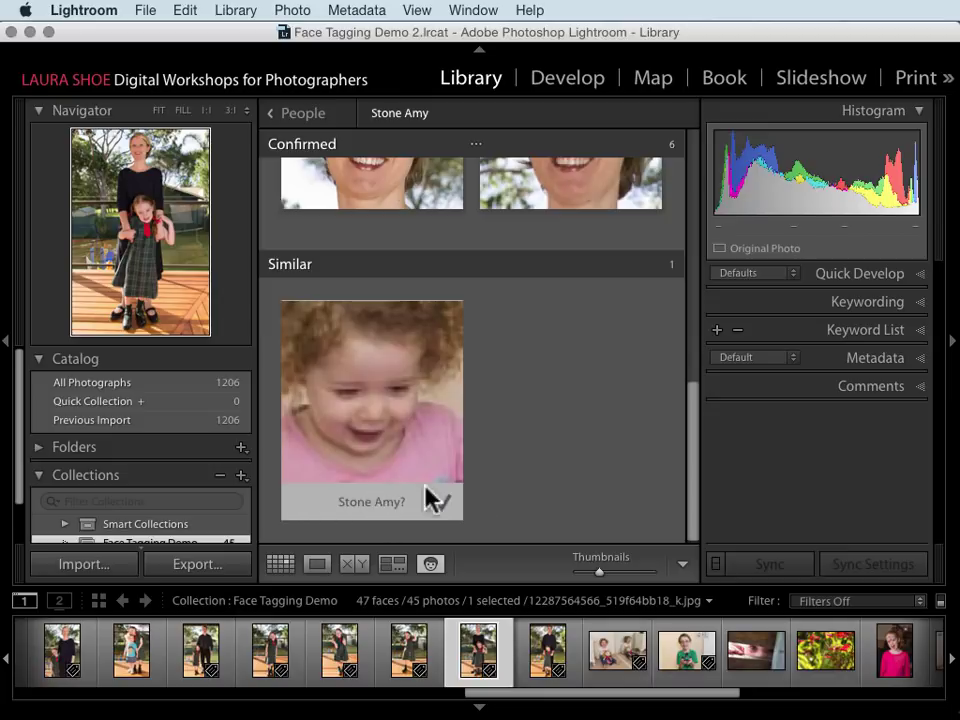
left_click(306, 112)
scroll(431, 450, "down", 10)
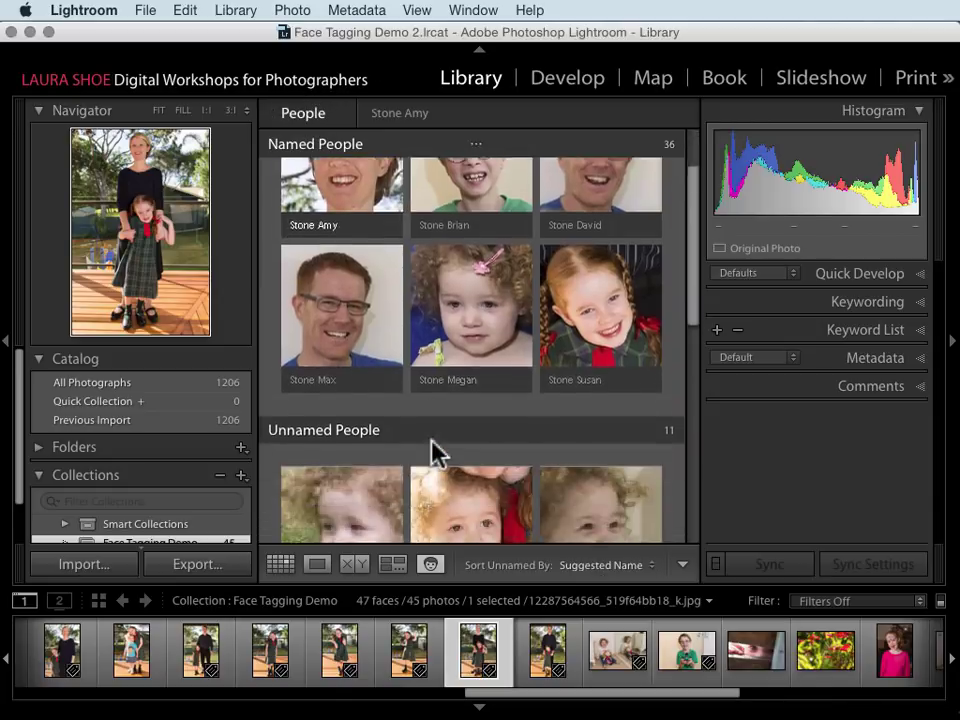
scroll(434, 446, "down", 2)
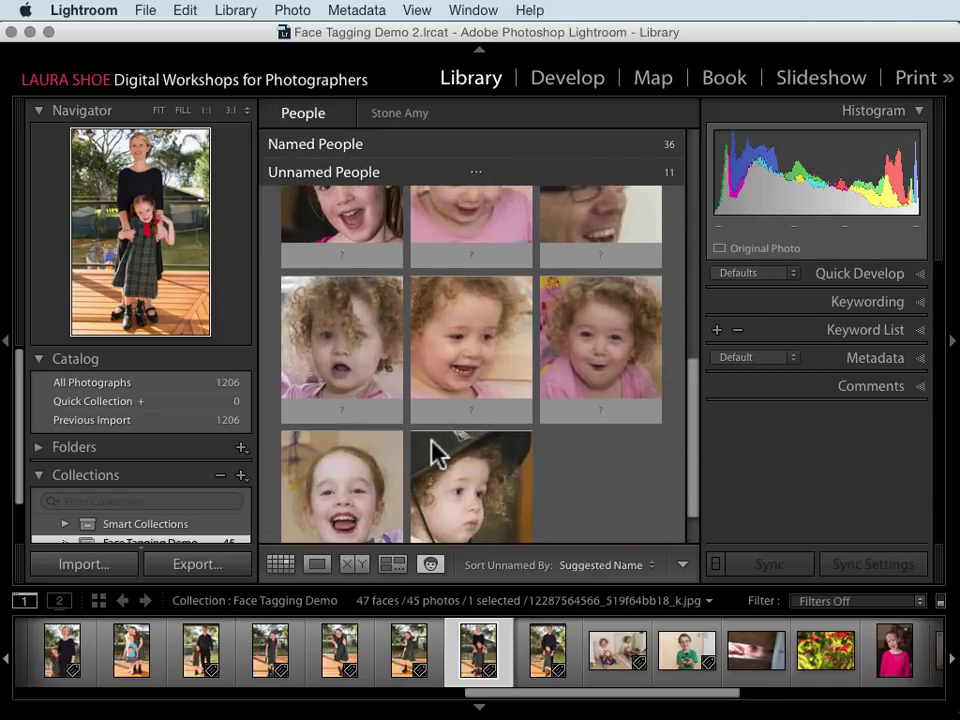
Assign all remaining unnamed faces to the toddler, the man and the girl until none remain
scroll(440, 440, "up", 8)
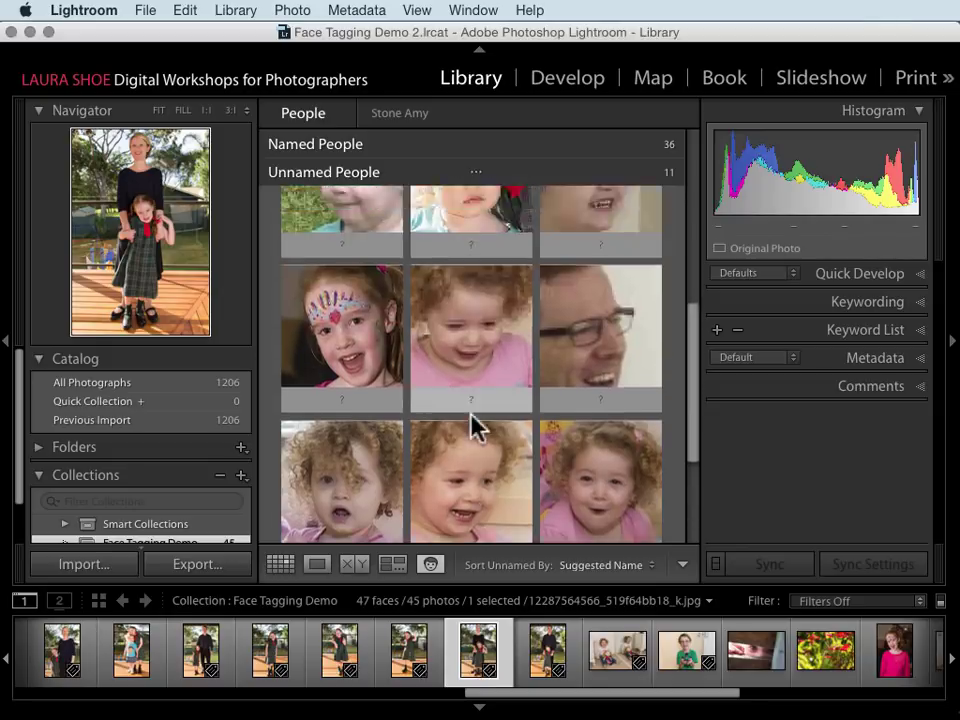
left_click(395, 470)
left_click(608, 442, "shift")
left_click_drag(608, 442, 470, 220)
left_click_drag(349, 422, 340, 215)
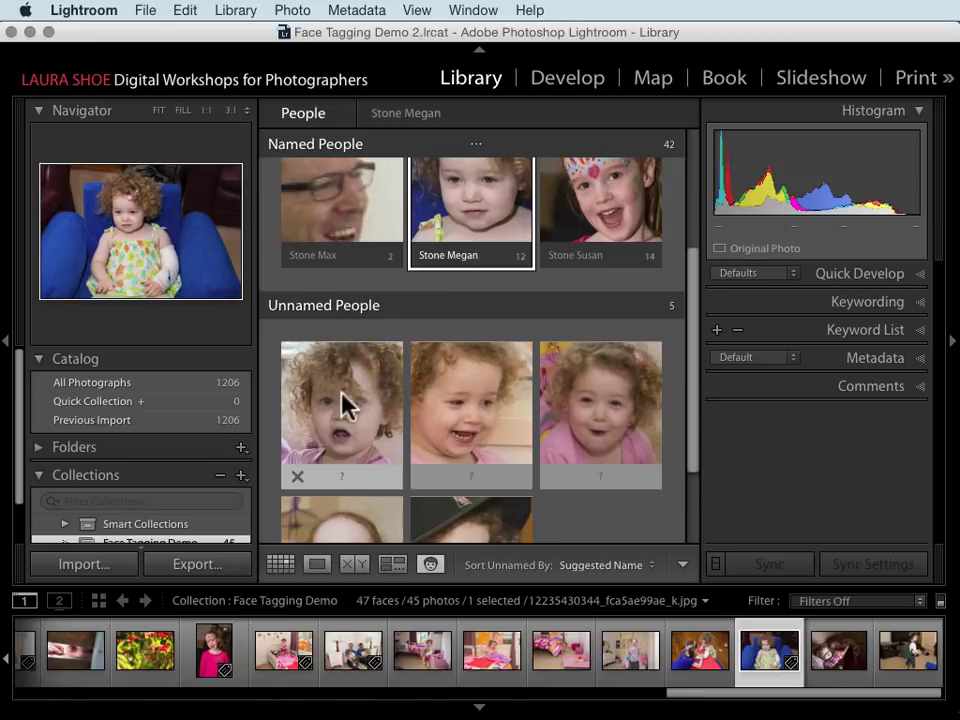
left_click(360, 396)
left_click(594, 437, "shift")
left_click_drag(594, 437, 470, 240)
left_click_drag(311, 407, 470, 240)
left_click_drag(311, 407, 590, 230)
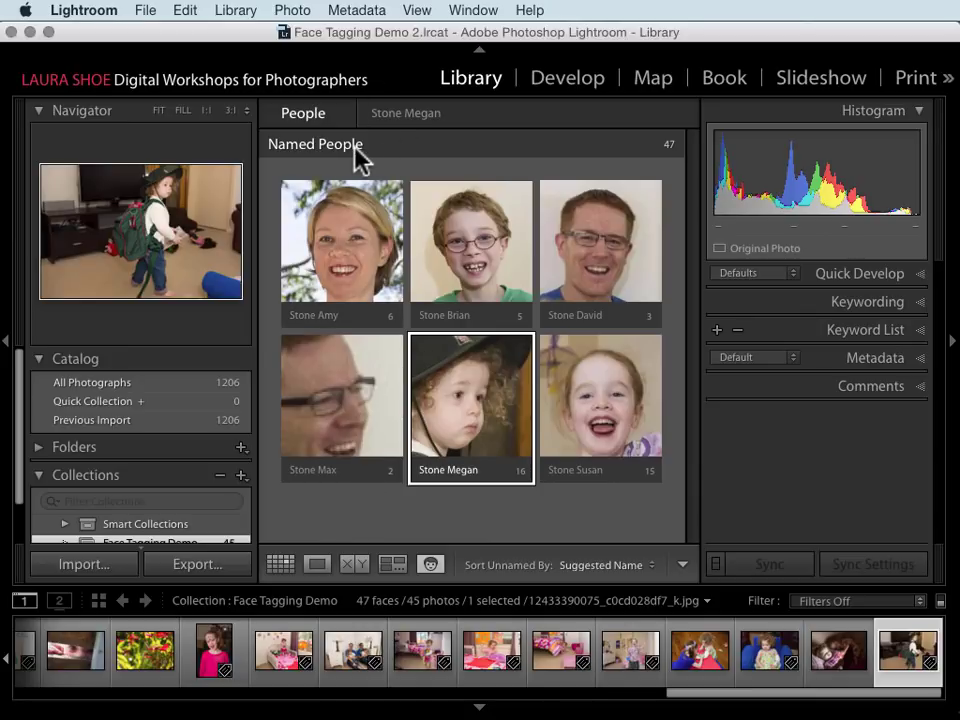
double_click(349, 259)
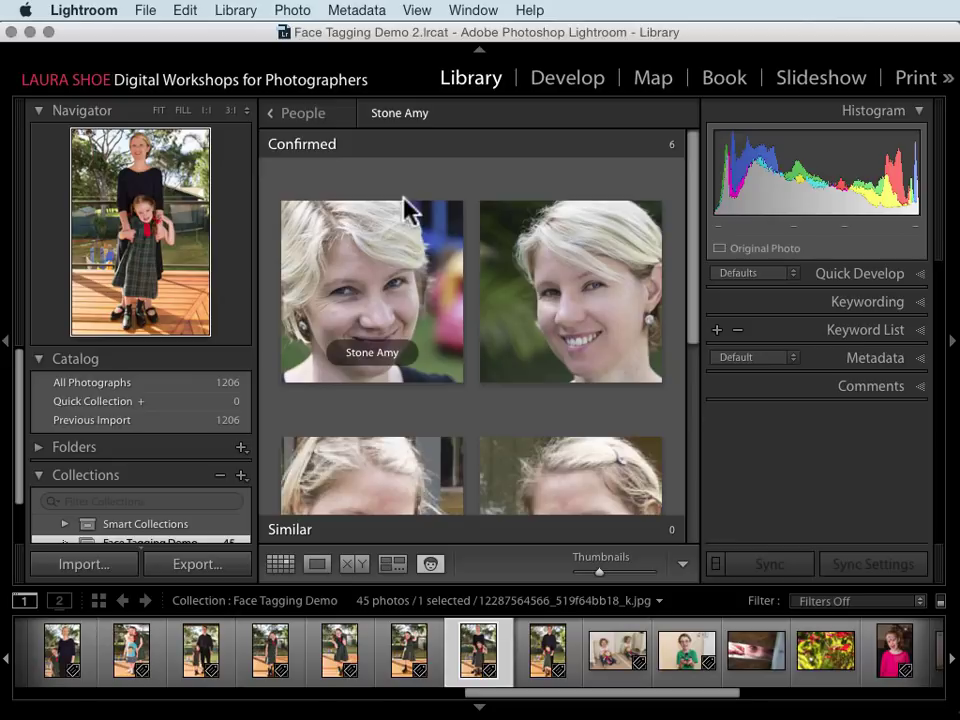
scroll(476, 318, "down", 2)
scroll(476, 318, "down", 4)
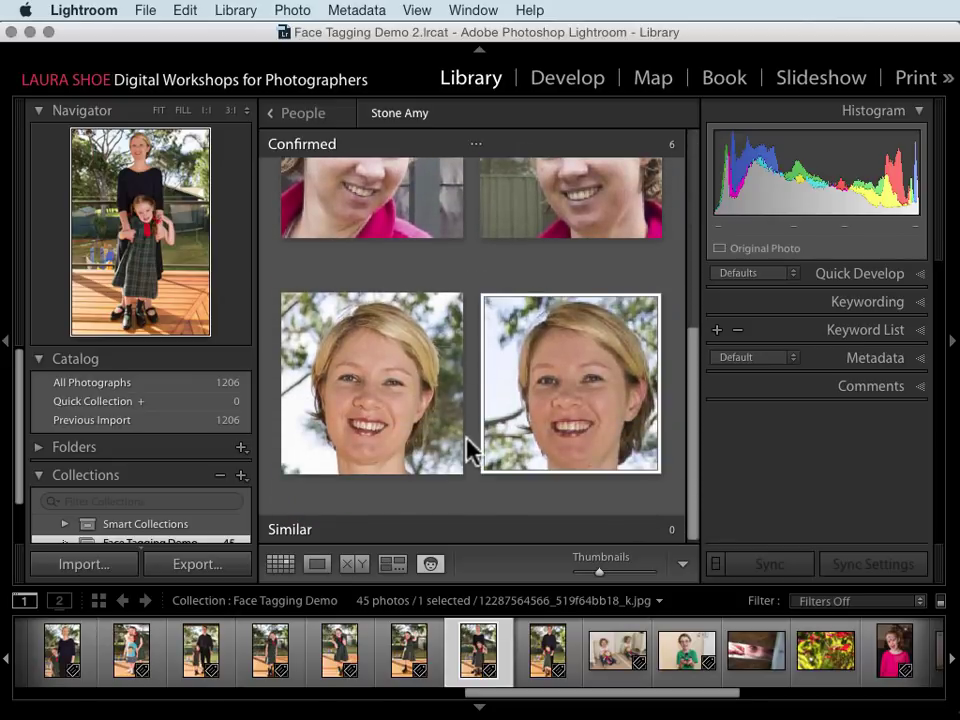
left_click(306, 116)
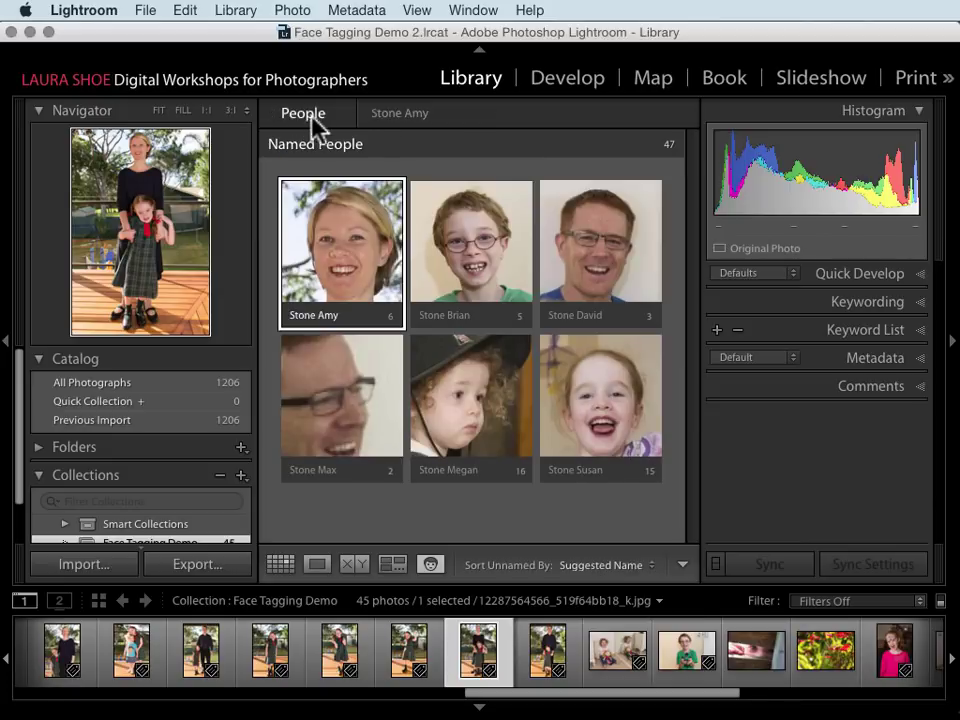
double_click(484, 242)
scroll(443, 375, "down", 5)
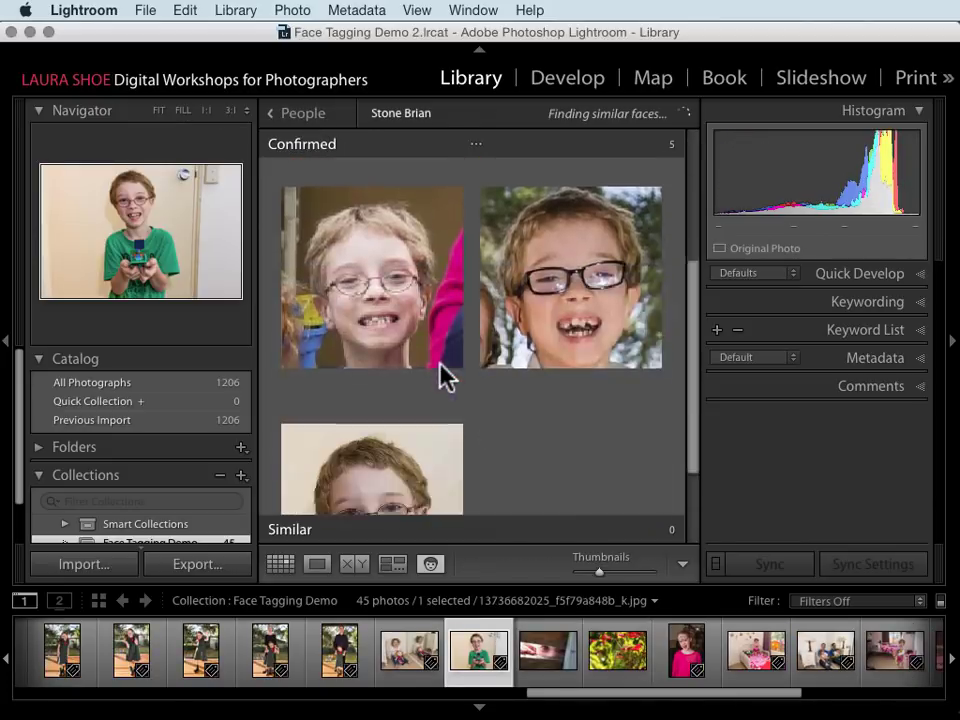
left_click(306, 114)
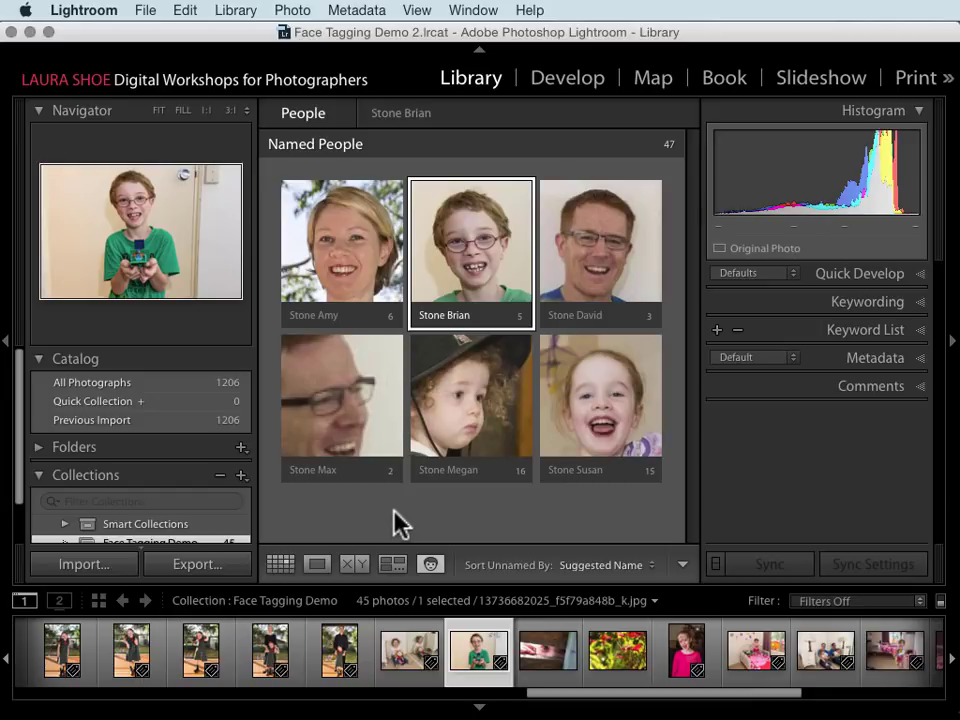
Show the blonde woman's photo large in Loupe, hide its face box, and open toolbar options
left_click(317, 566)
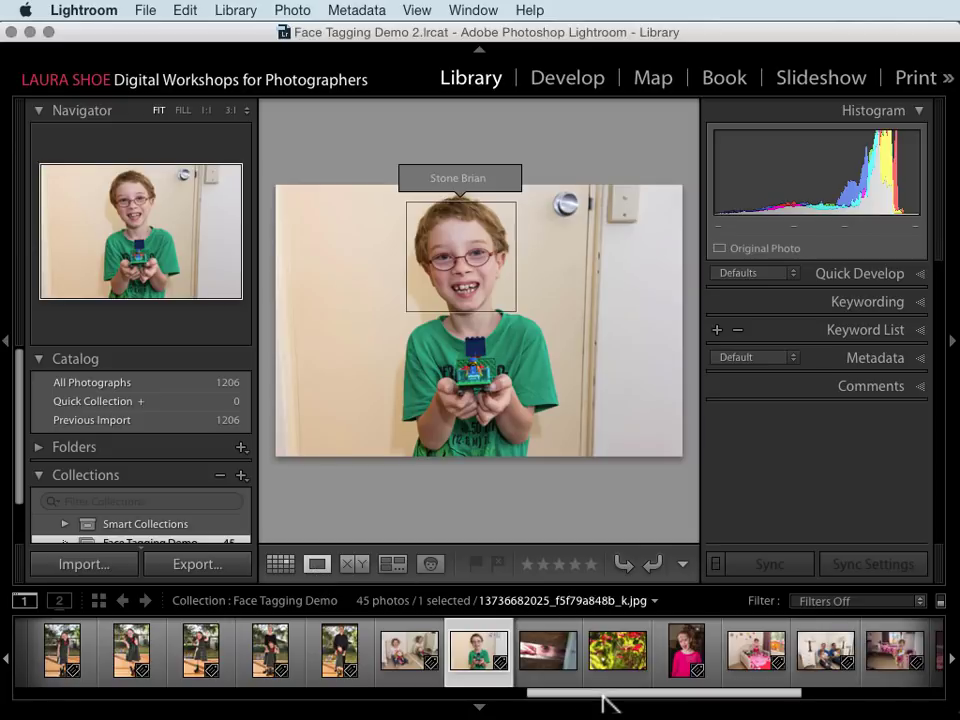
left_click_drag(603, 697, 30, 692)
left_click(40, 655)
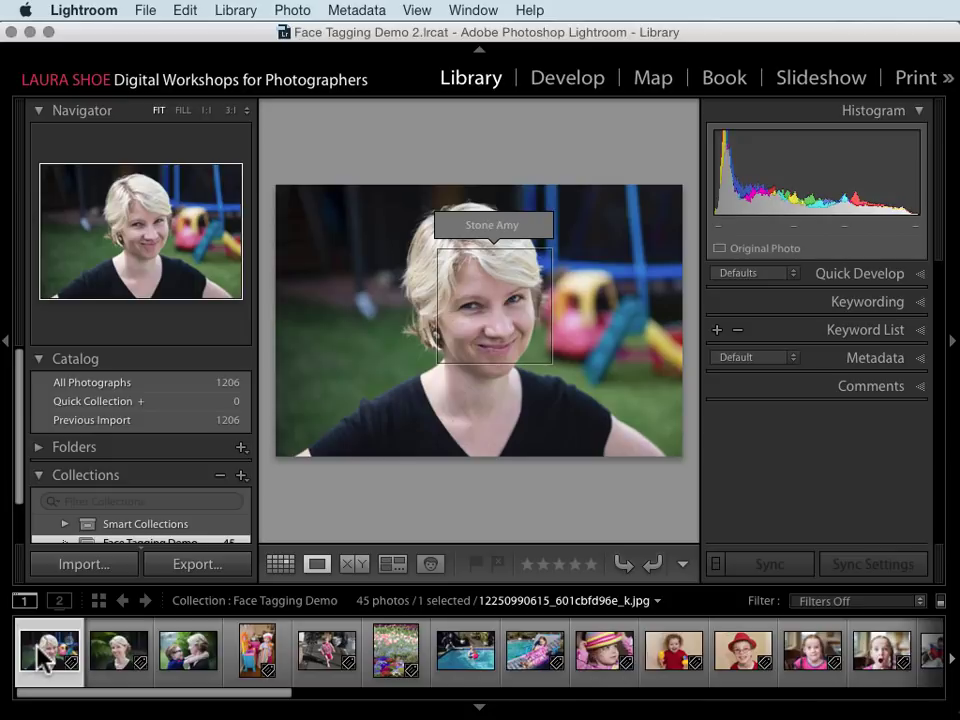
left_click(8, 350)
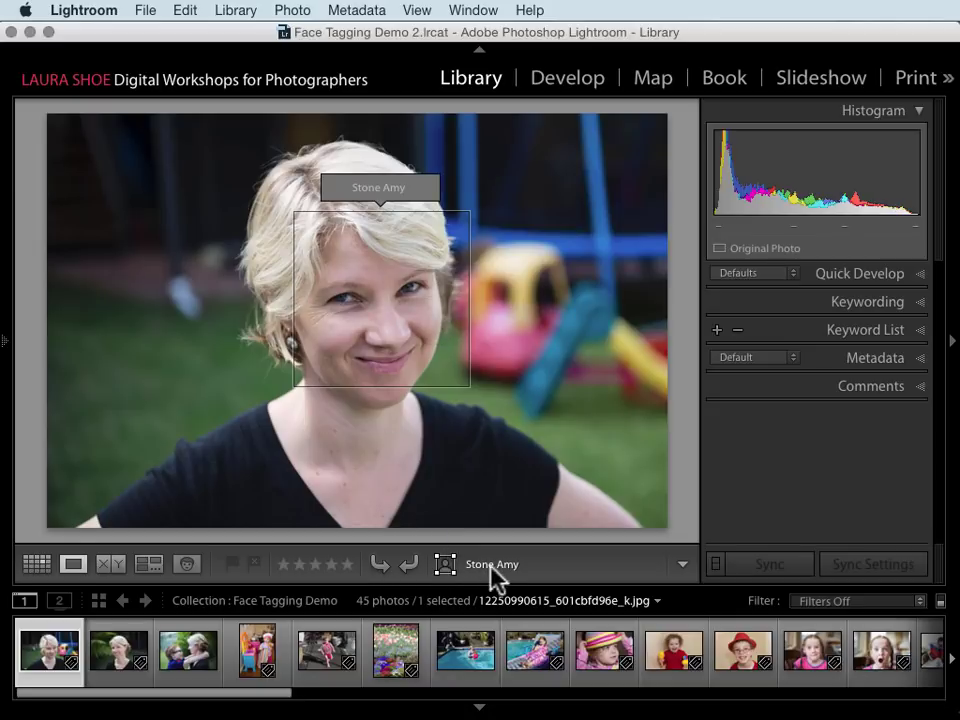
left_click(444, 564)
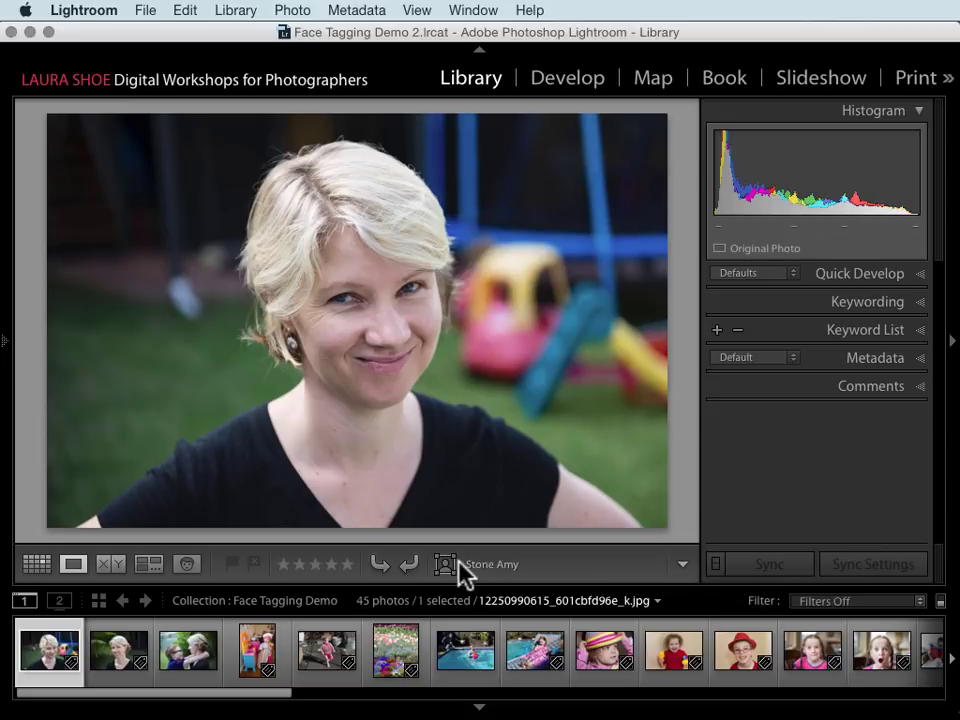
left_click(684, 566)
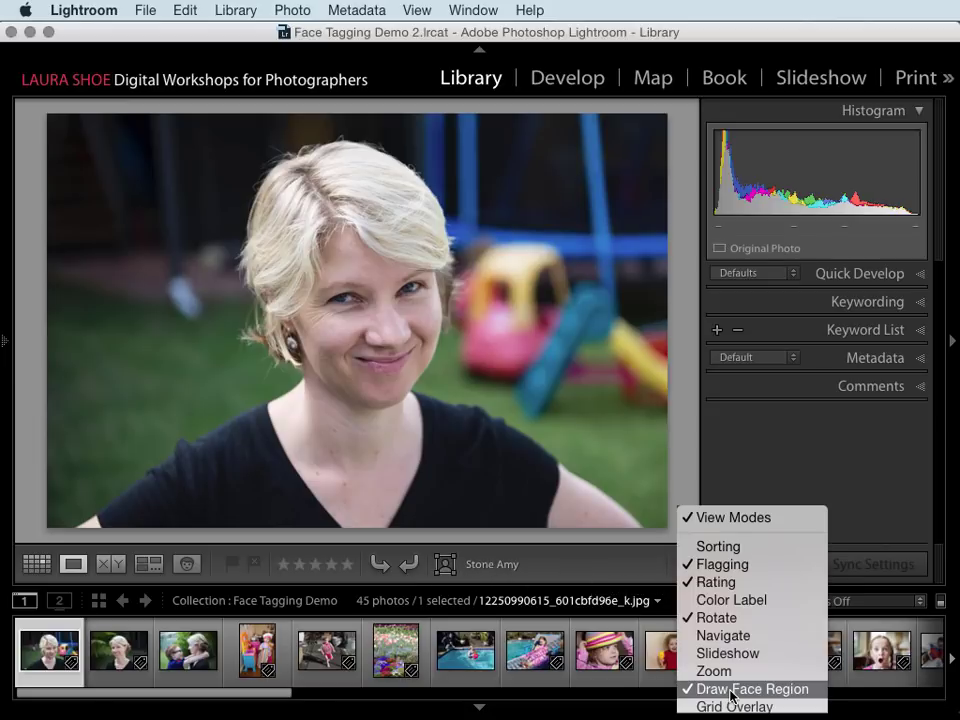
Turn on face-region drawing and step through the filmstrip to the mother-and-boy photo
left_click(445, 565)
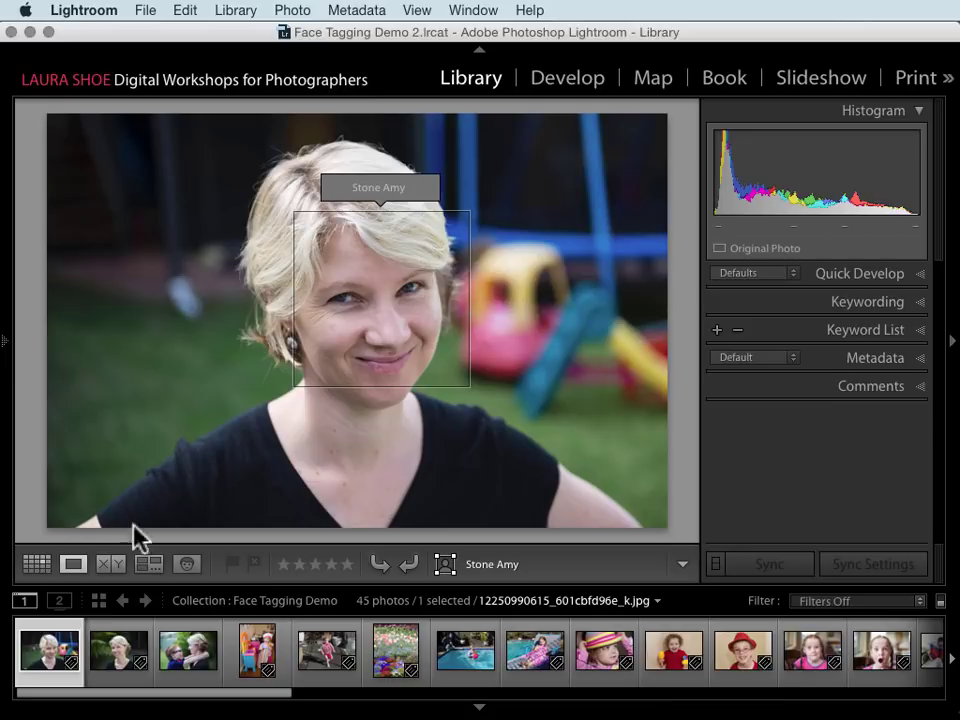
left_click(107, 647)
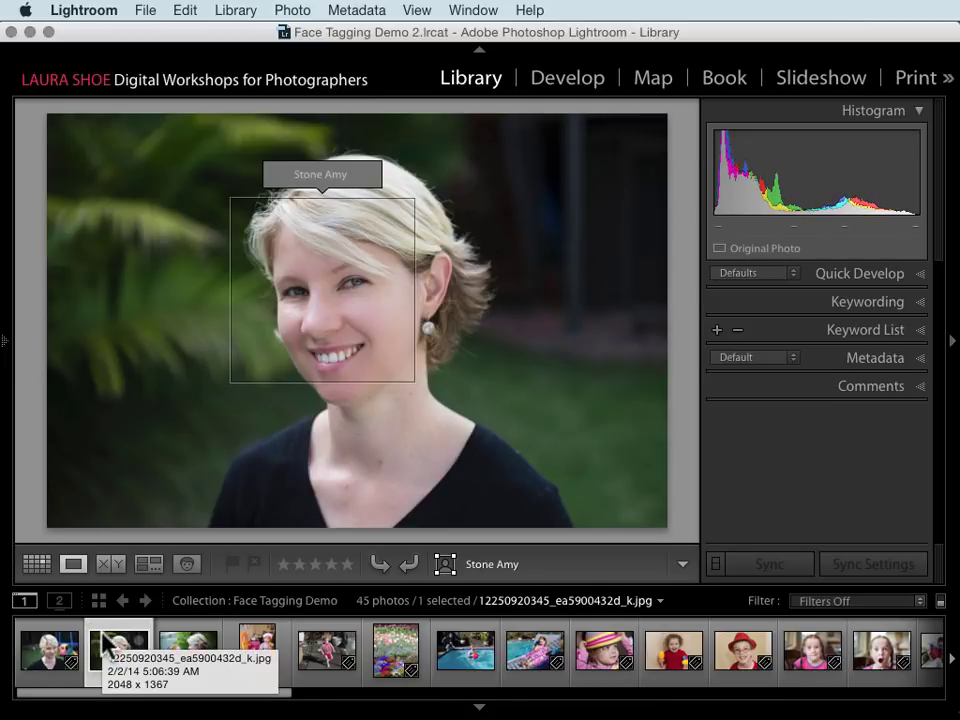
key("Right")
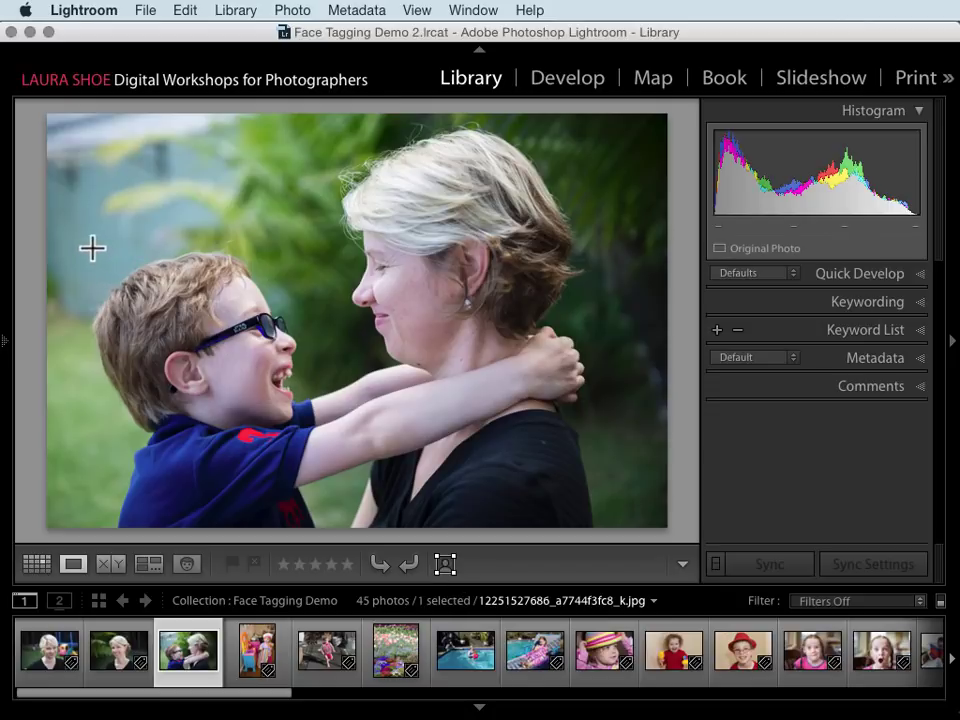
left_click_drag(84, 254, 326, 454)
type("Stone")
key("Down")
key("Down")
key("Down")
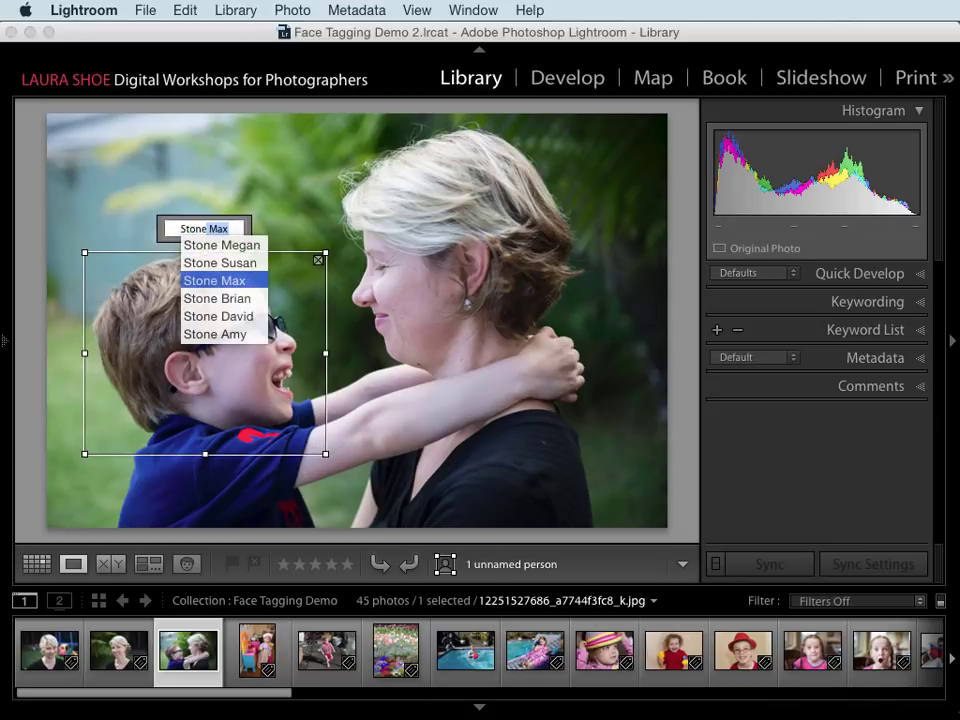
key("Return")
left_click_drag(331, 165, 609, 393)
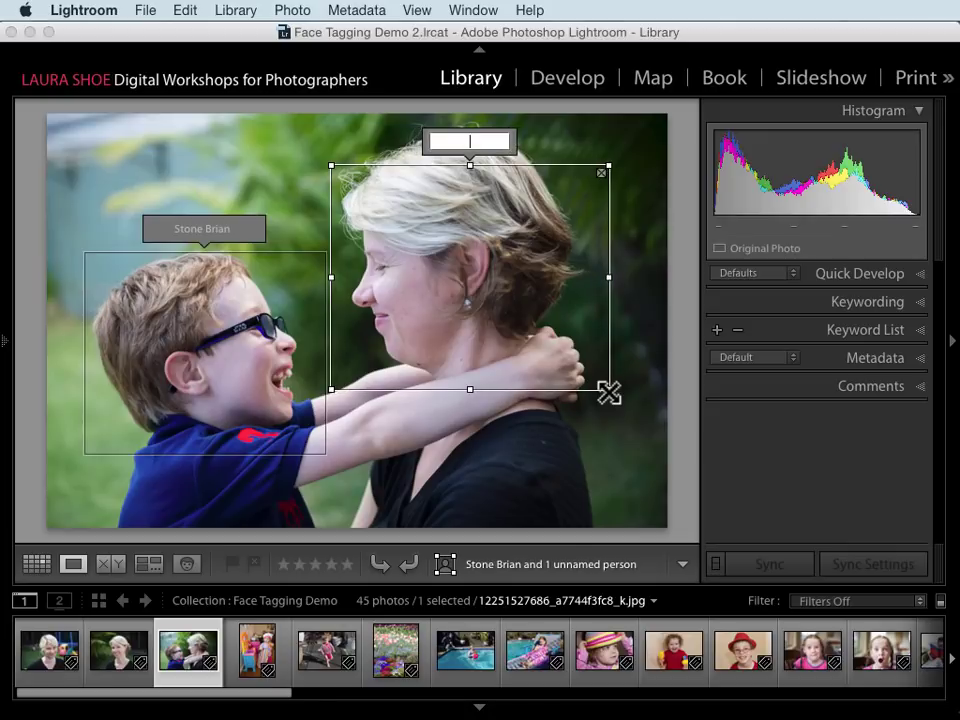
key("Return")
left_click(257, 660)
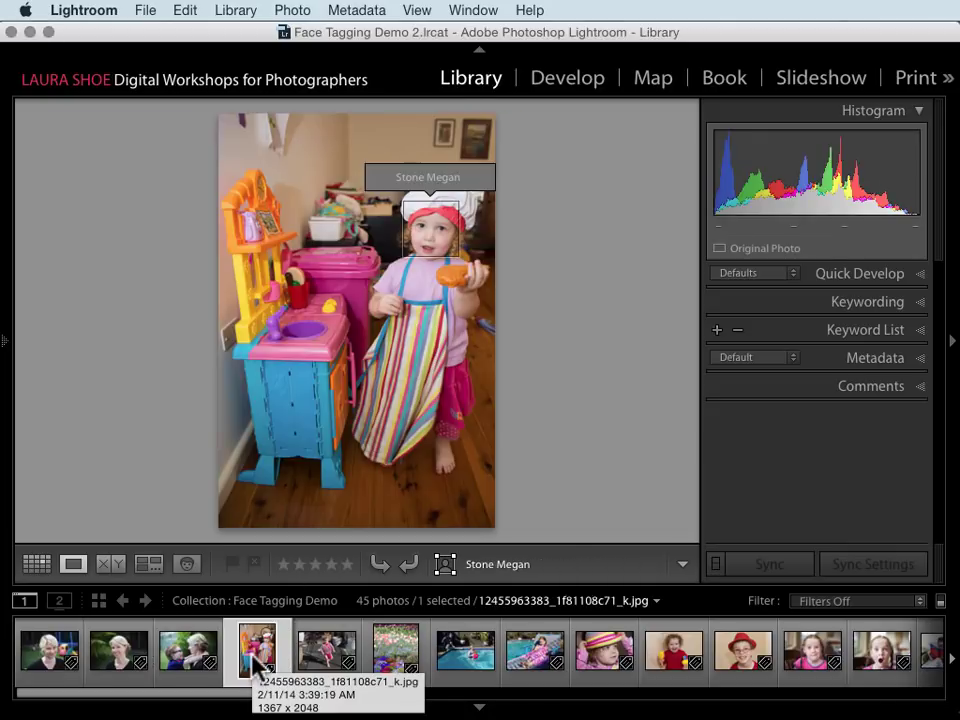
key("Right")
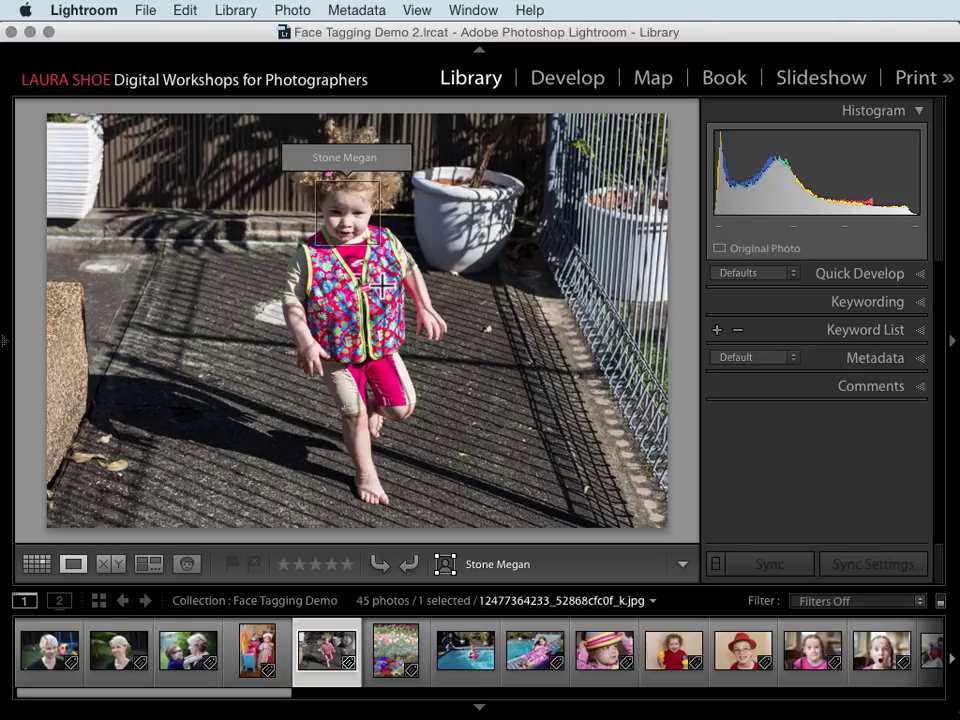
left_click(444, 566)
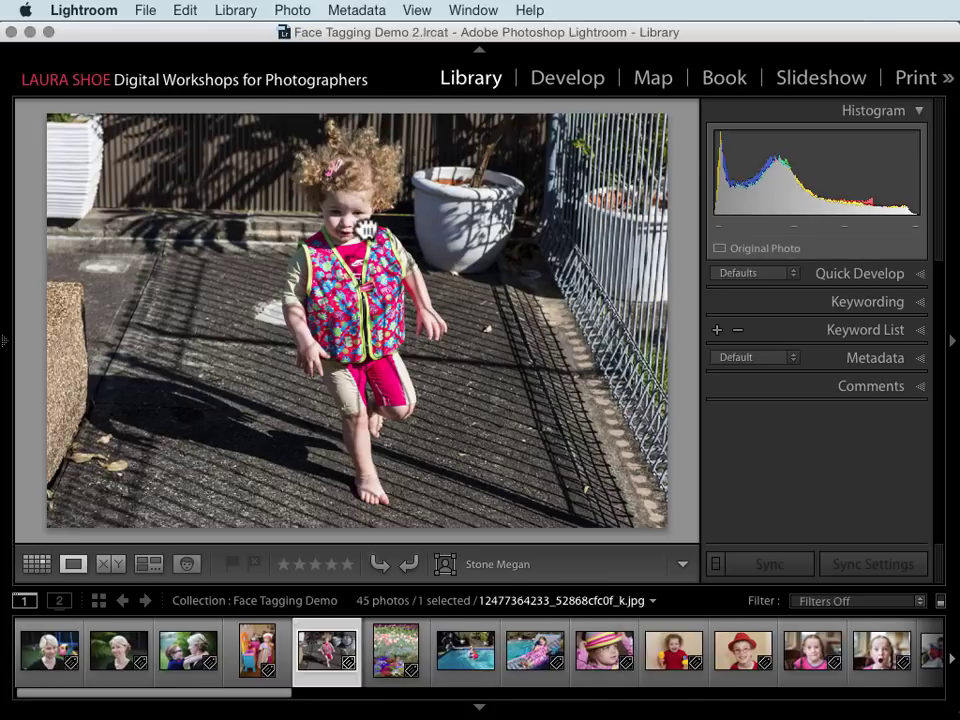
left_click(366, 228)
left_click(366, 228)
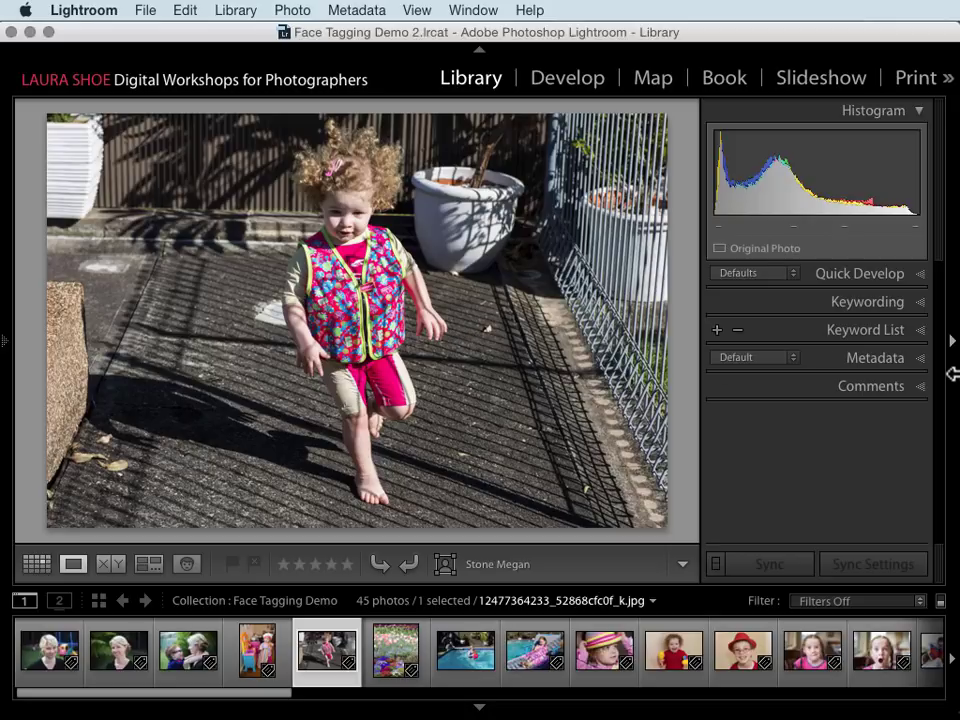
left_click(919, 307)
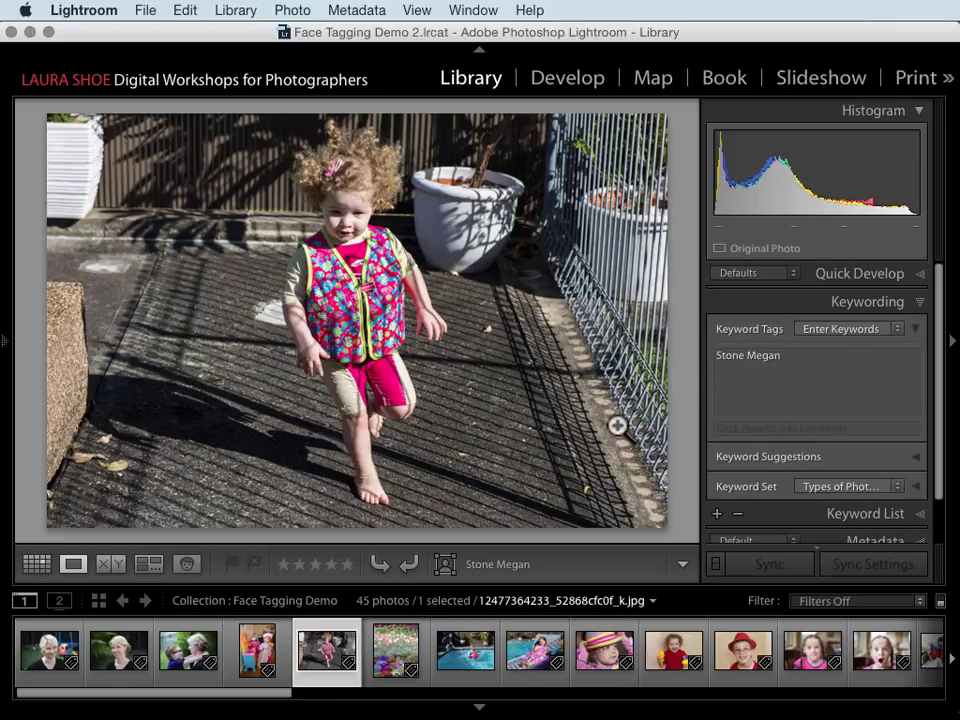
key("super+2")
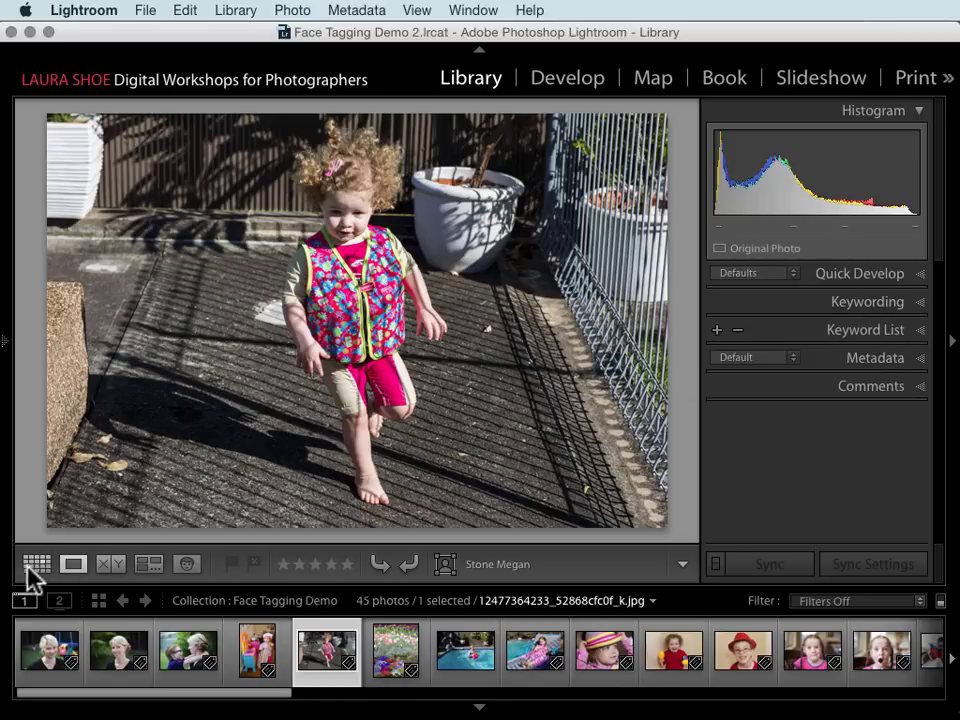
left_click(36, 565)
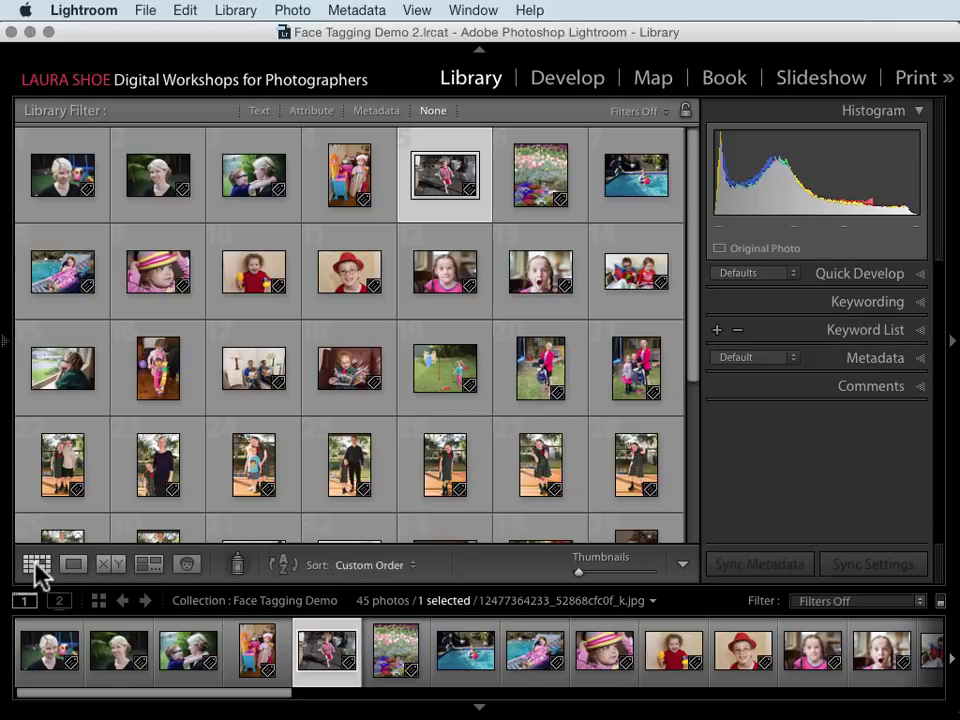
left_click(928, 345)
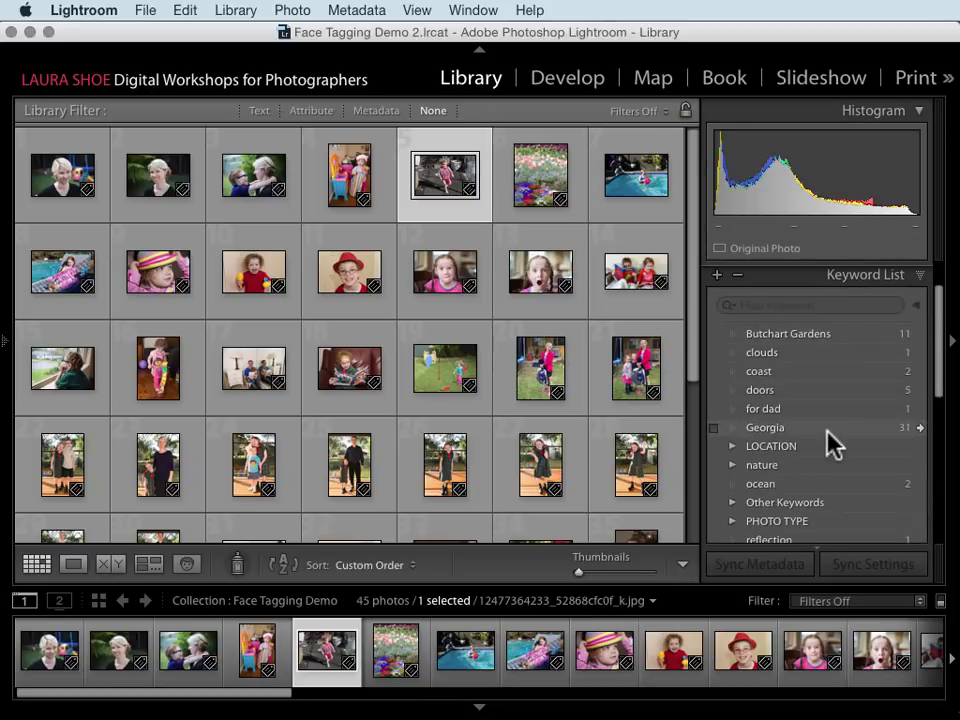
scroll(831, 444, "down", 2)
scroll(831, 444, "down", 3)
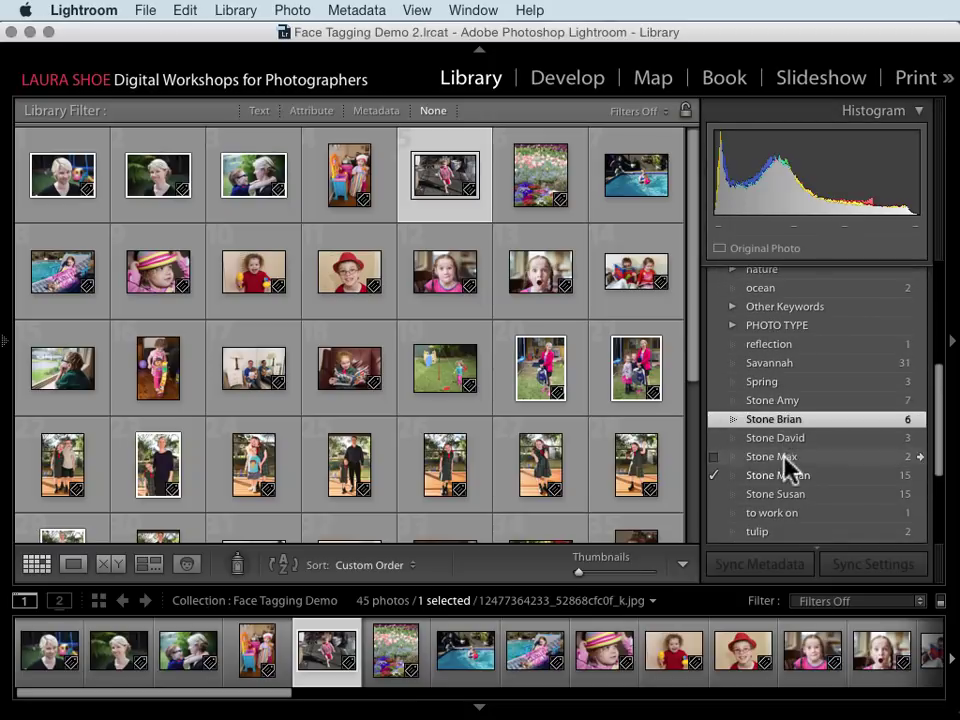
left_click(790, 418)
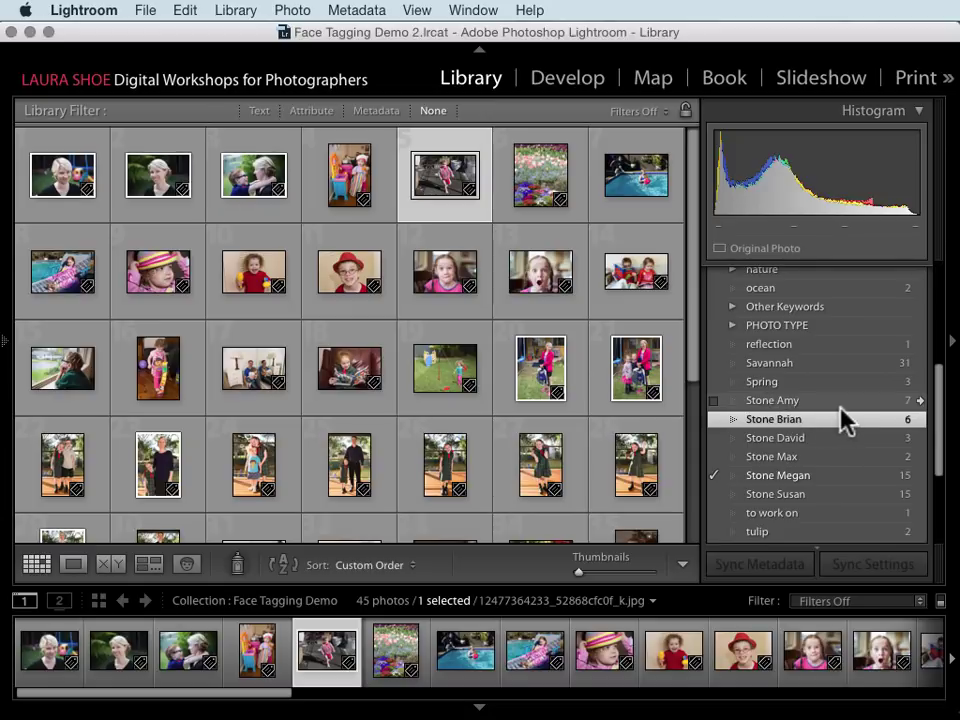
left_click(921, 401)
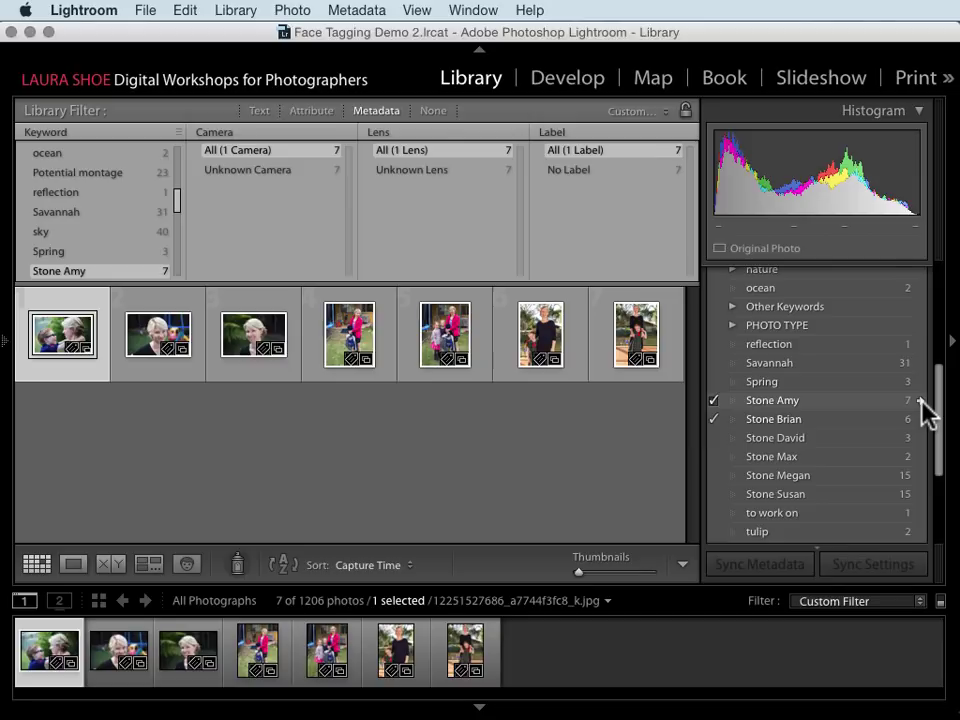
left_click(434, 111)
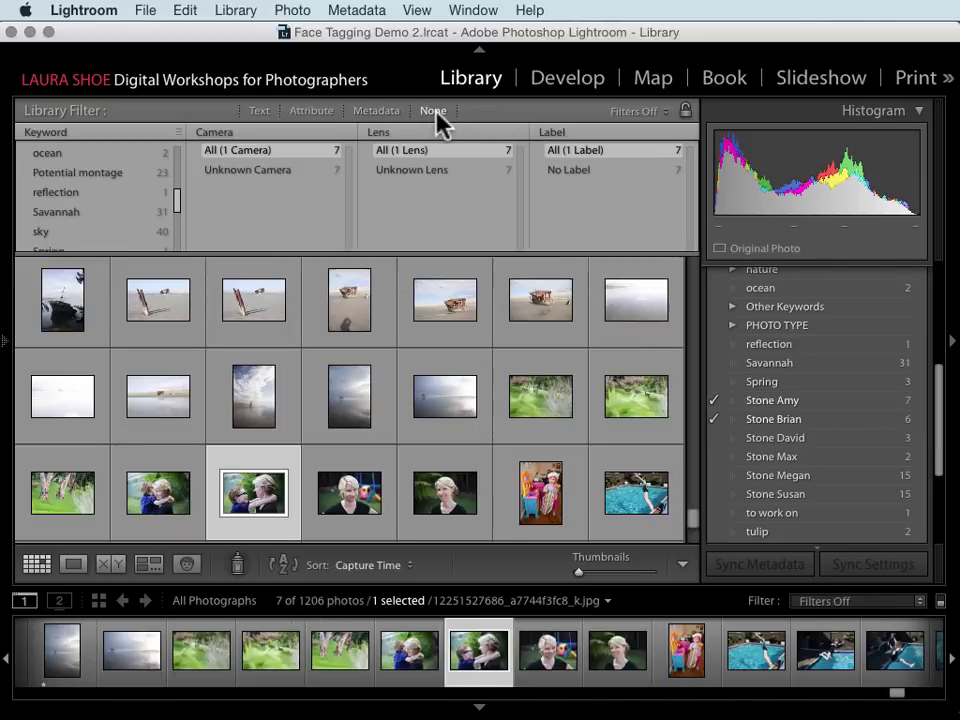
left_click(15, 352)
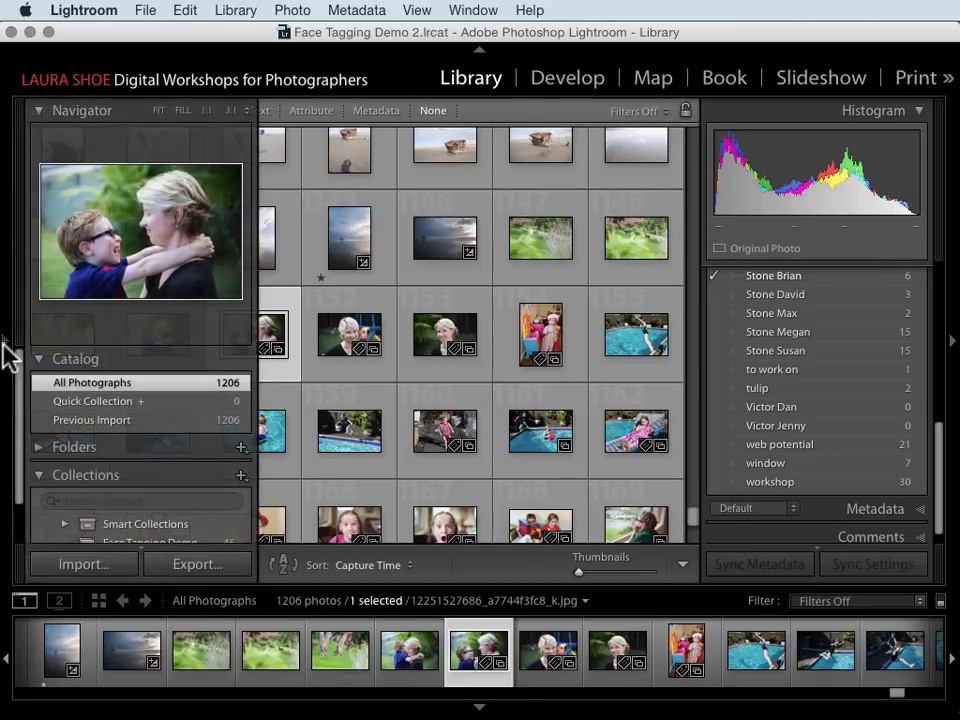
scroll(90, 452, "down", 1)
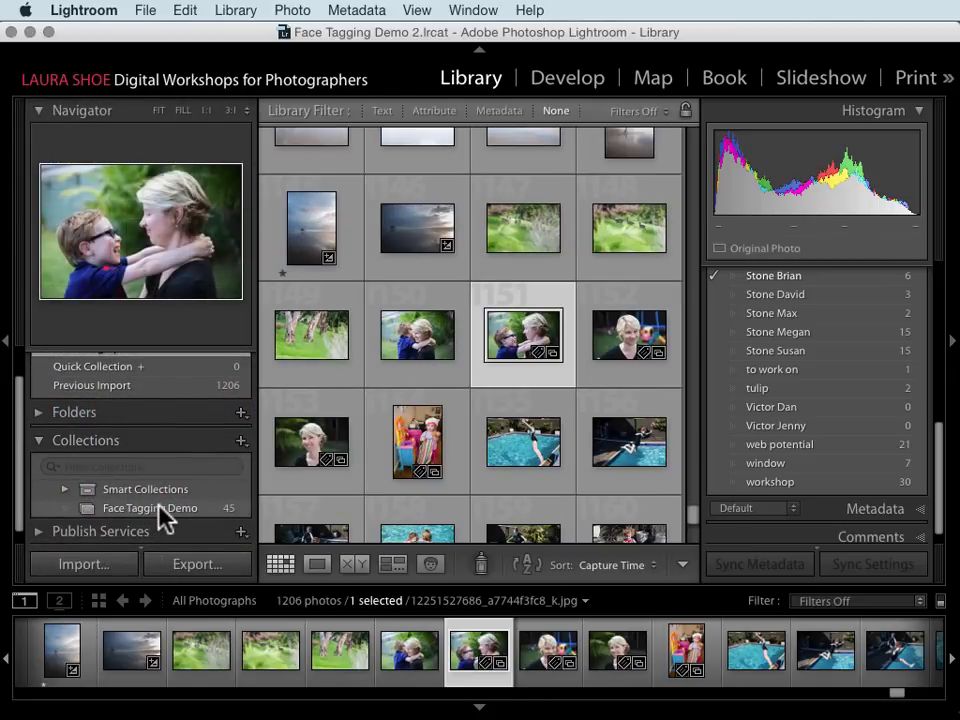
left_click(160, 512)
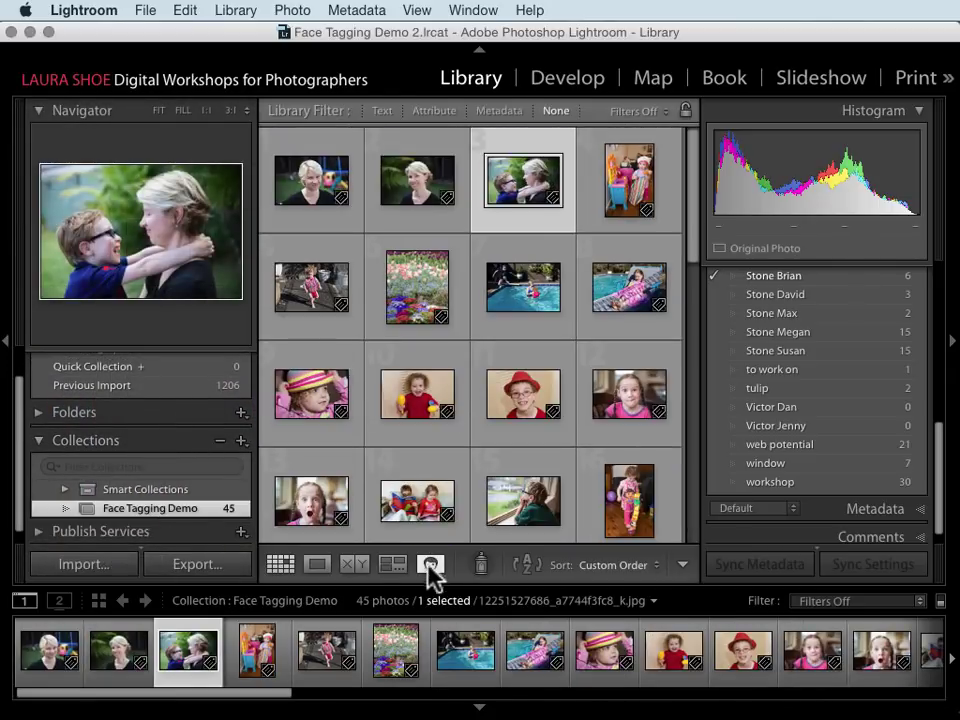
left_click(431, 566)
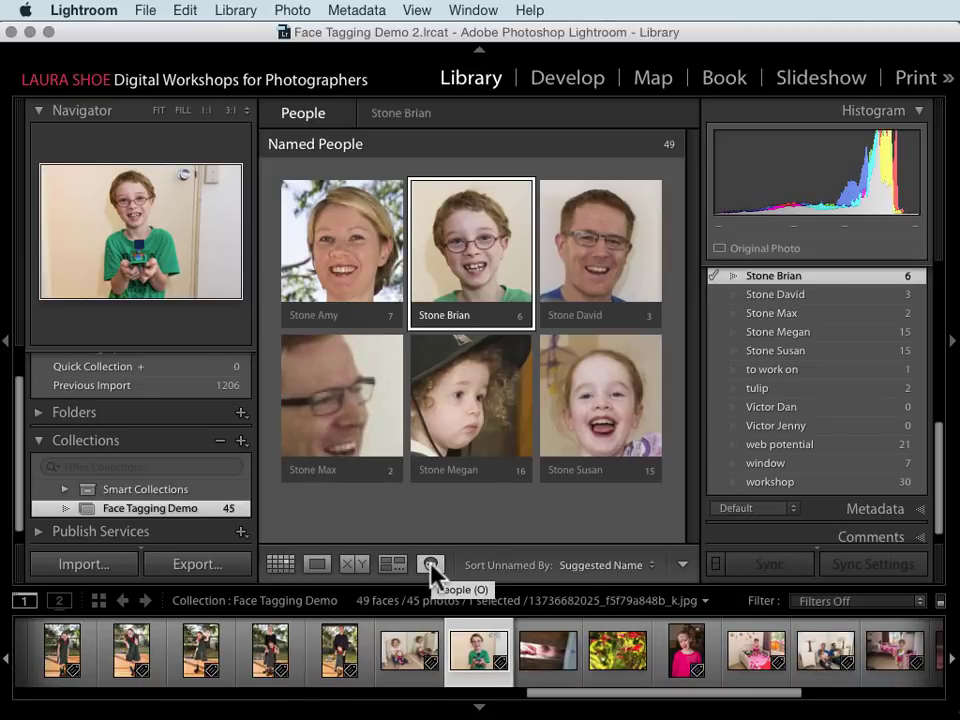
left_click(474, 470)
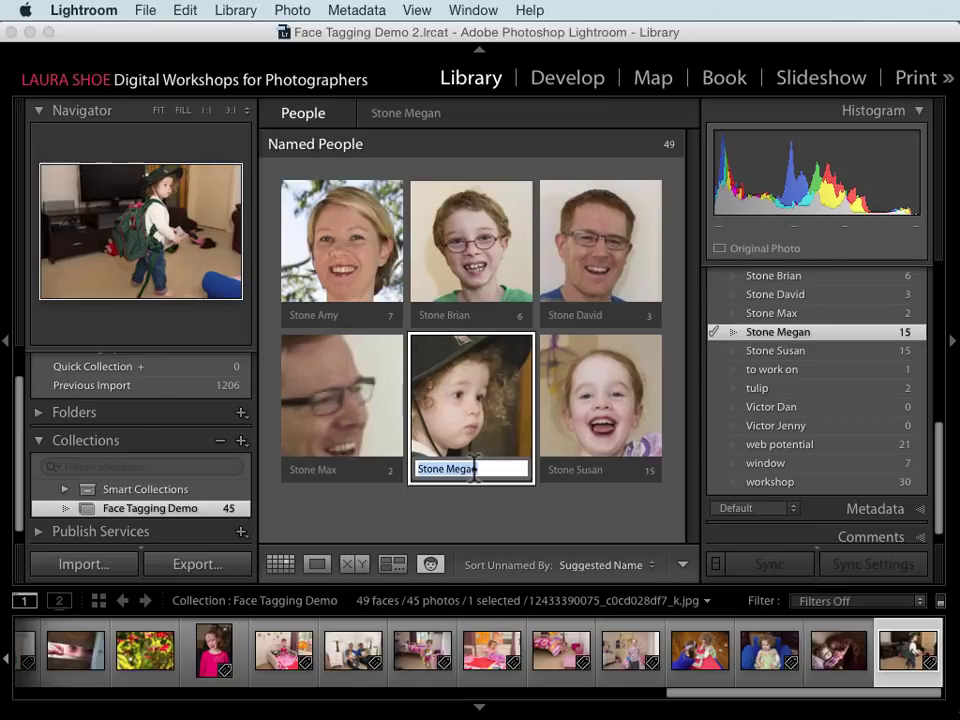
type("S")
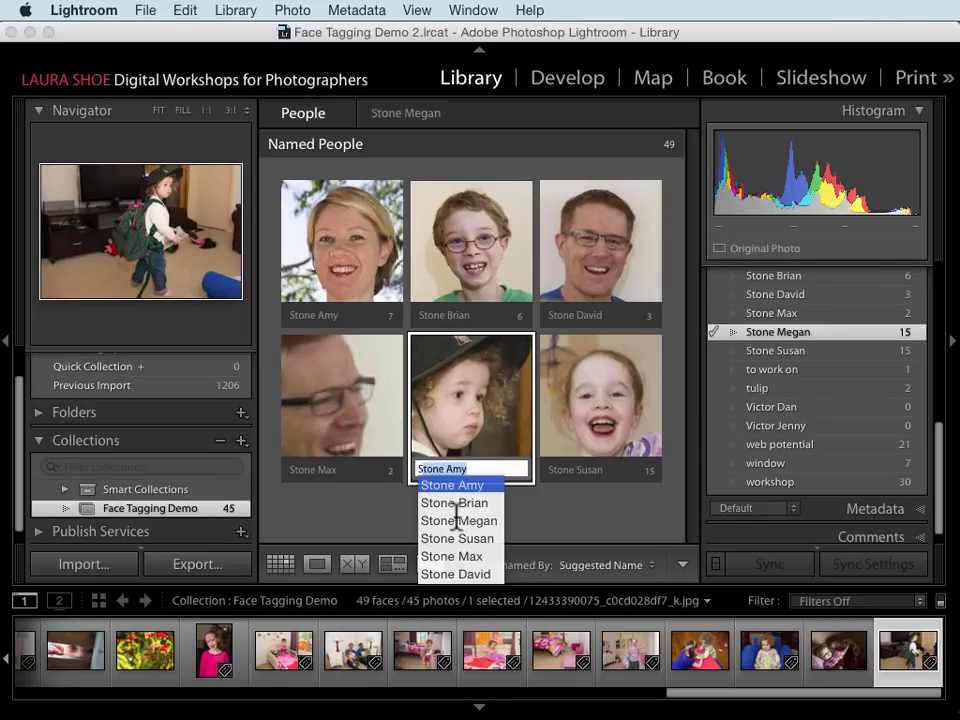
key("Down")
key("Down")
key("Down")
key("Down")
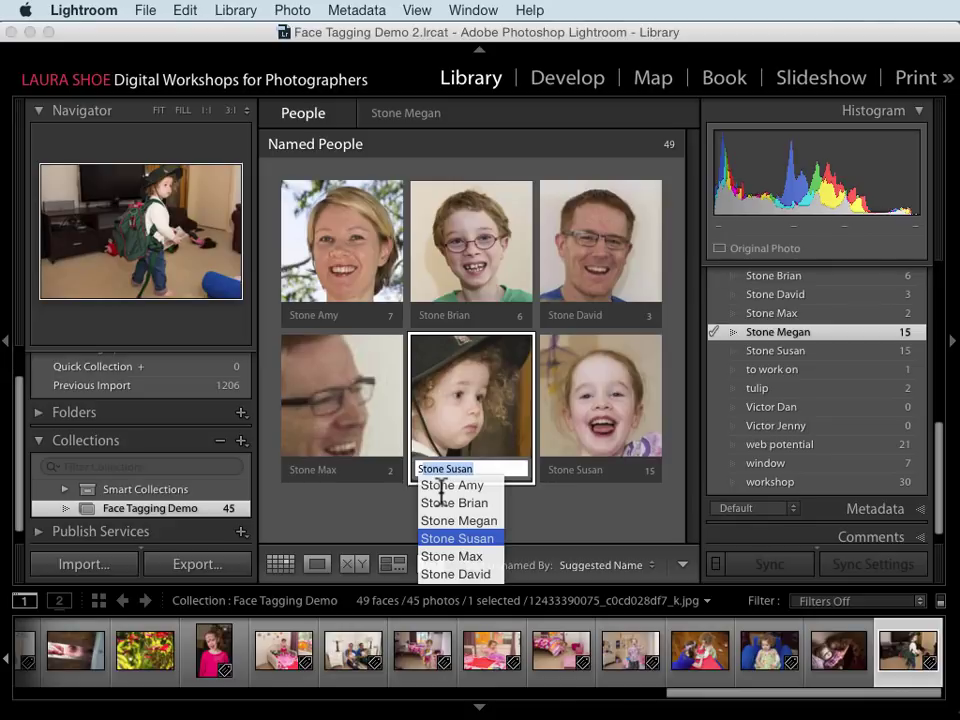
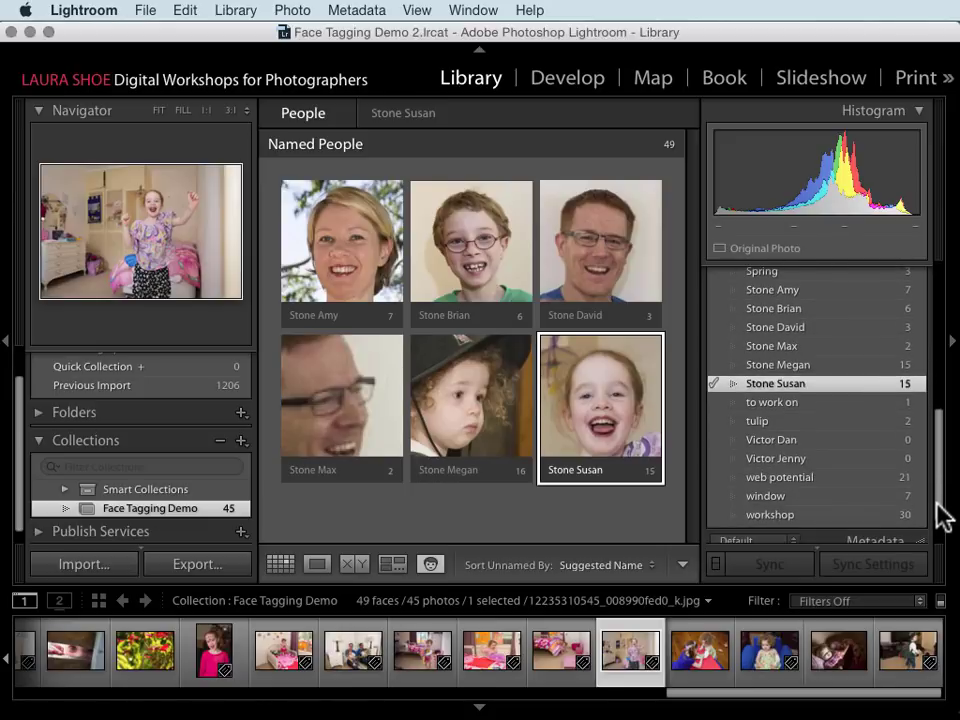
right_click(785, 442)
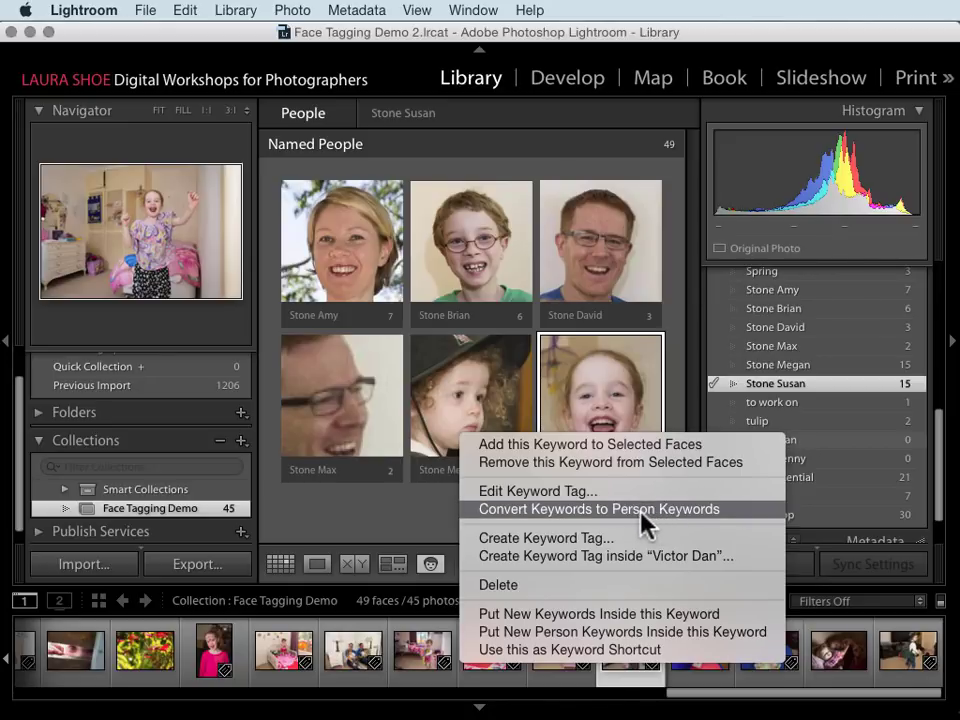
left_click(833, 476)
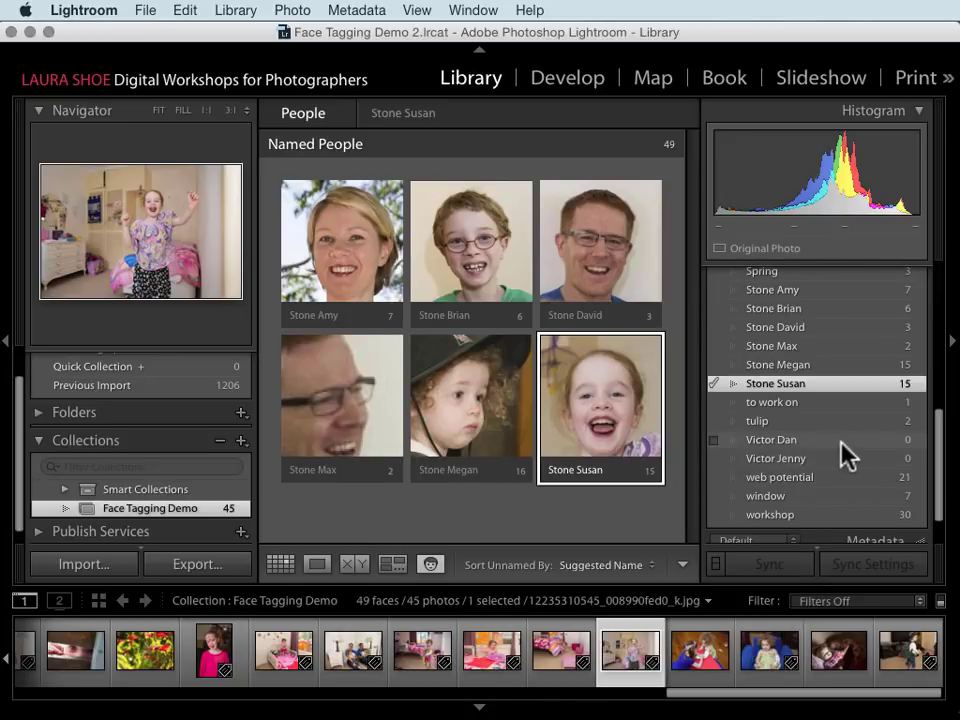
left_click(843, 447)
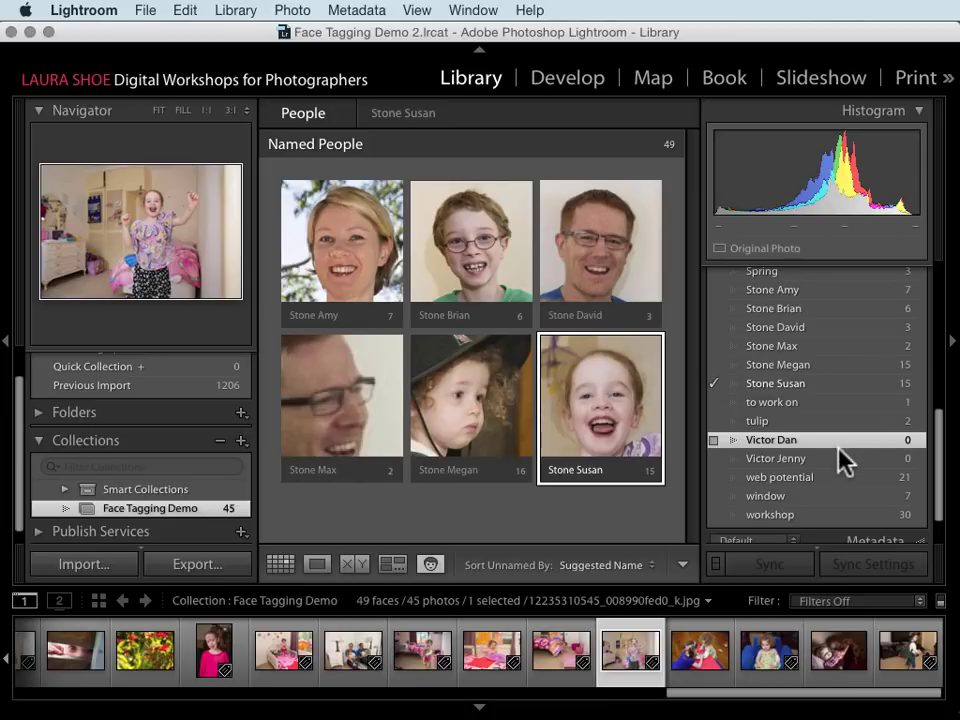
left_click(812, 462, "super")
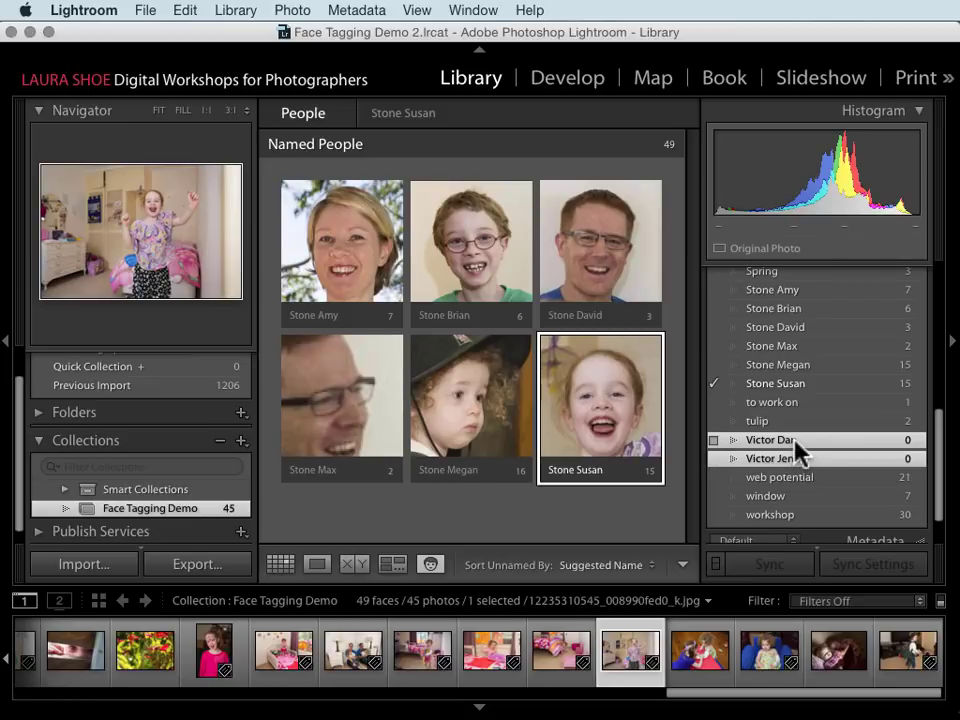
right_click(800, 450)
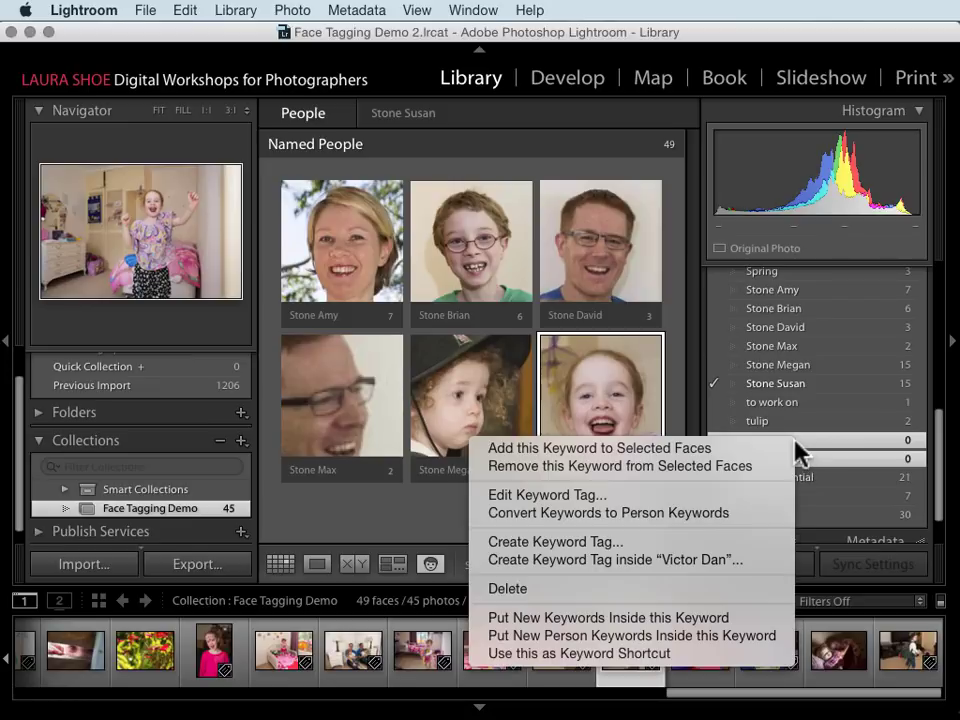
left_click(600, 514)
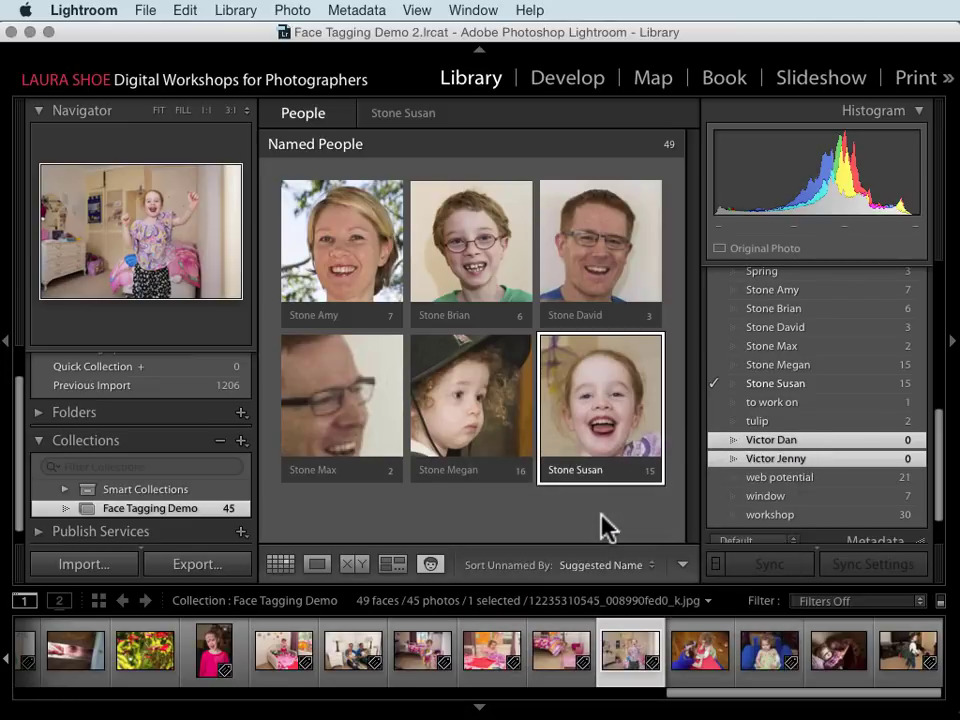
left_click(462, 472)
type("victor")
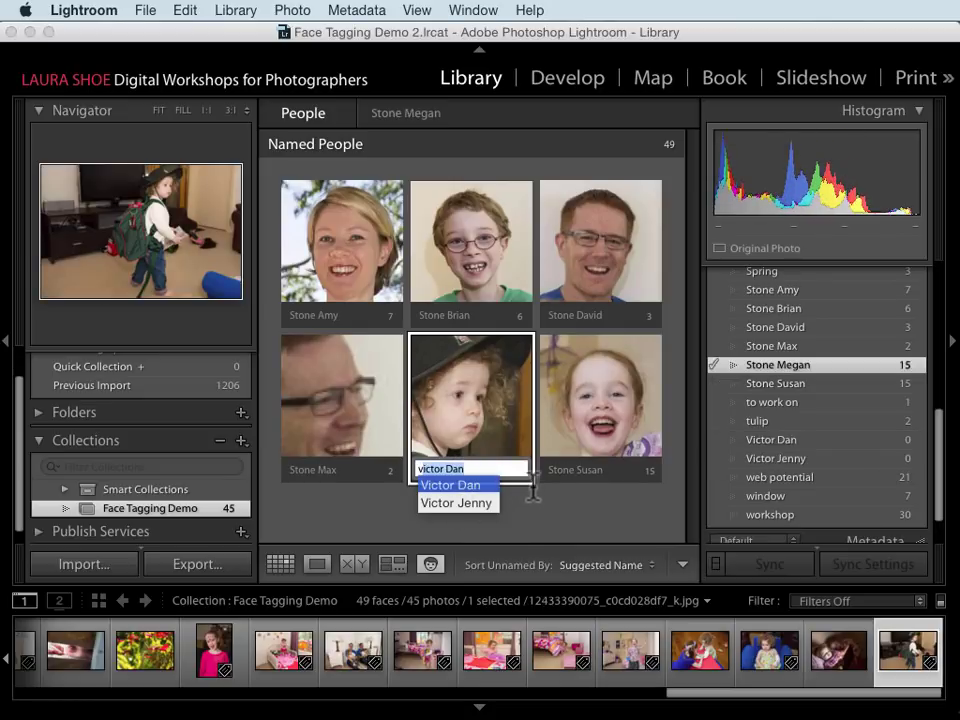
key("BackSpace")
key("BackSpace")
key("BackSpace")
key("BackSpace")
key("BackSpace")
key("BackSpace")
key("Escape")
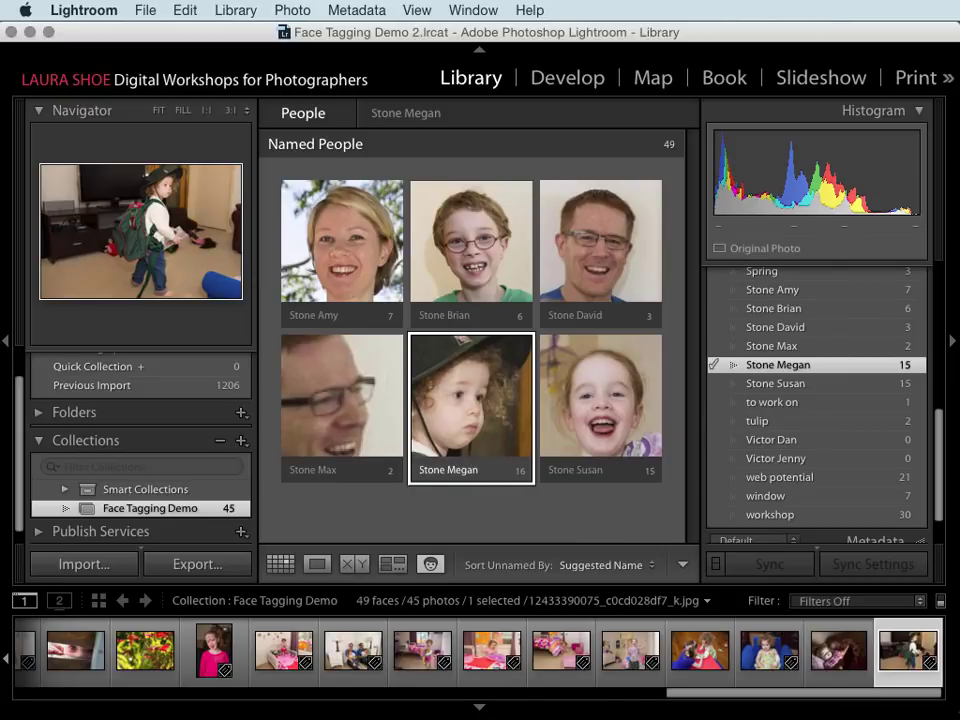
scroll(770, 400, "up", 3)
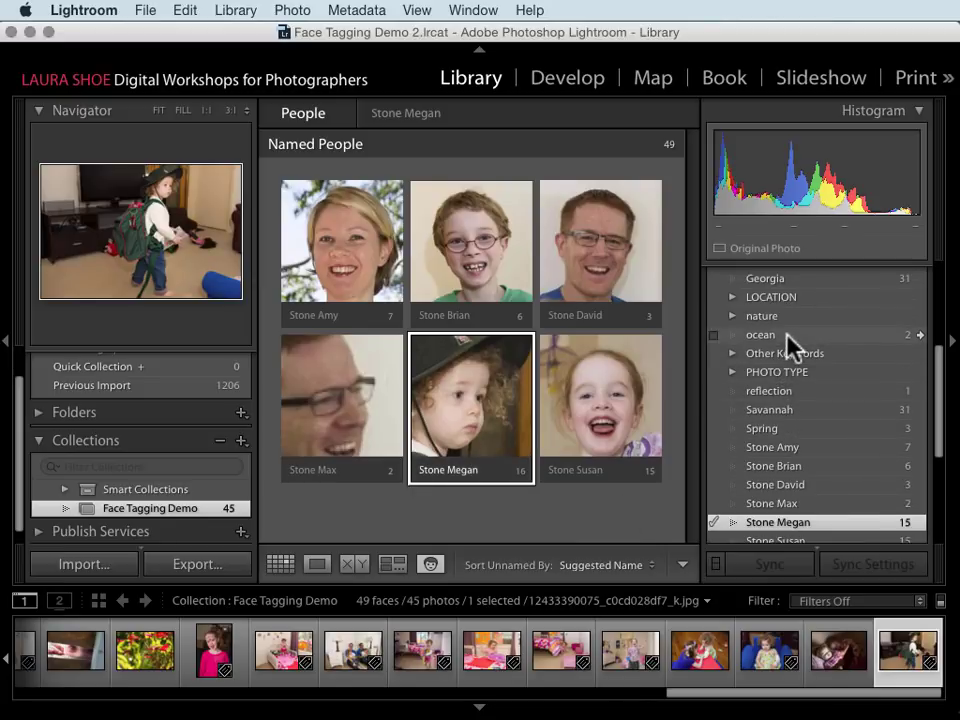
Expand LOCATION and North America to reveal Canada, and check the LOCATION keyword's options
left_click(733, 298)
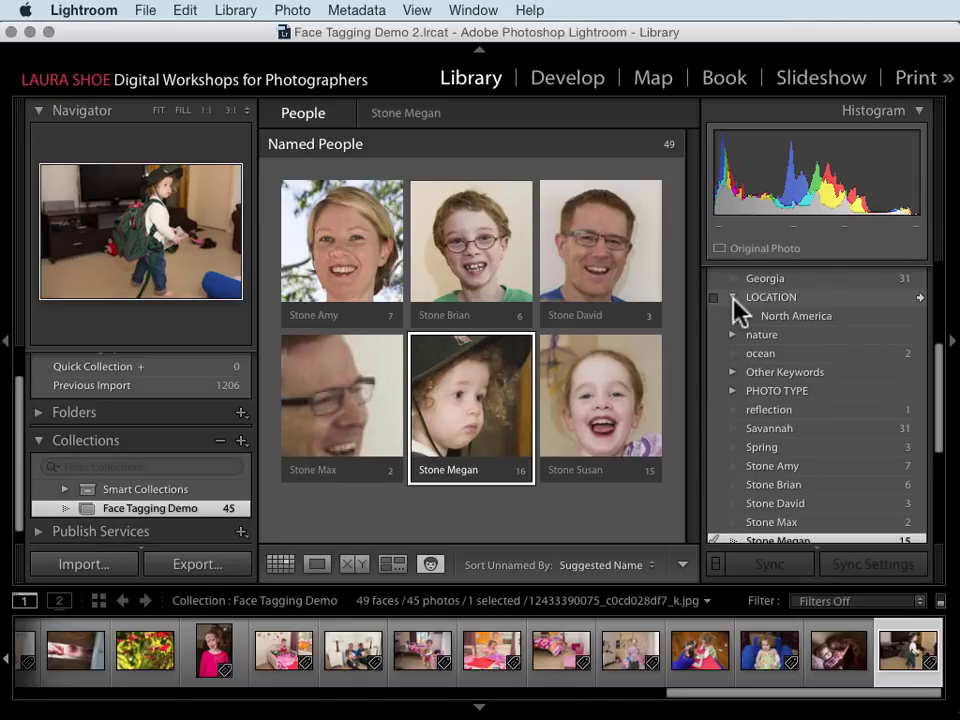
left_click(747, 316)
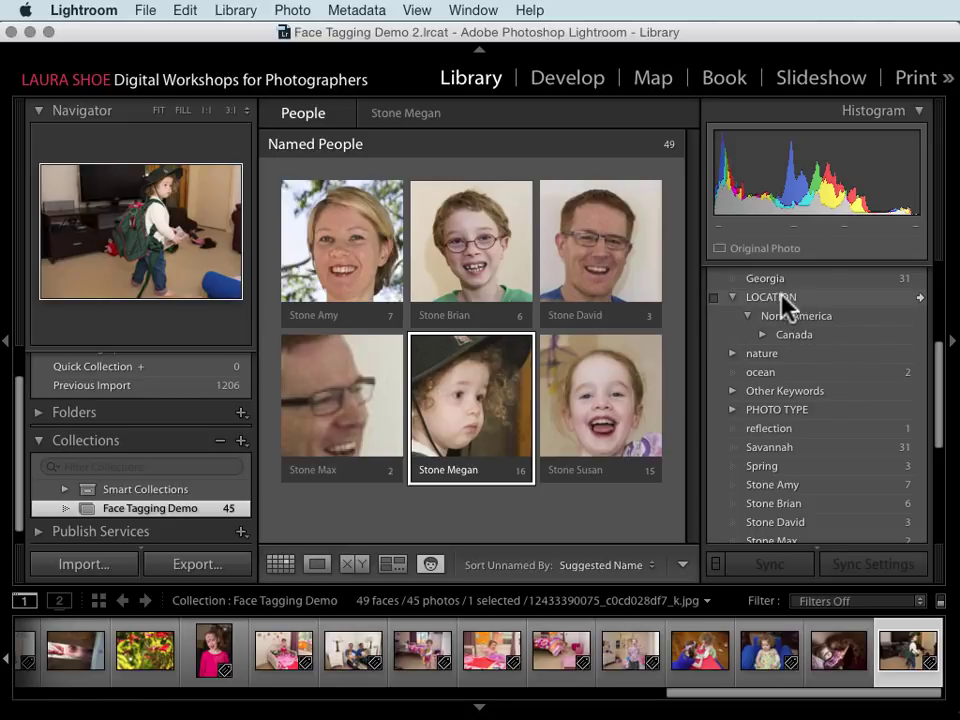
right_click(794, 300)
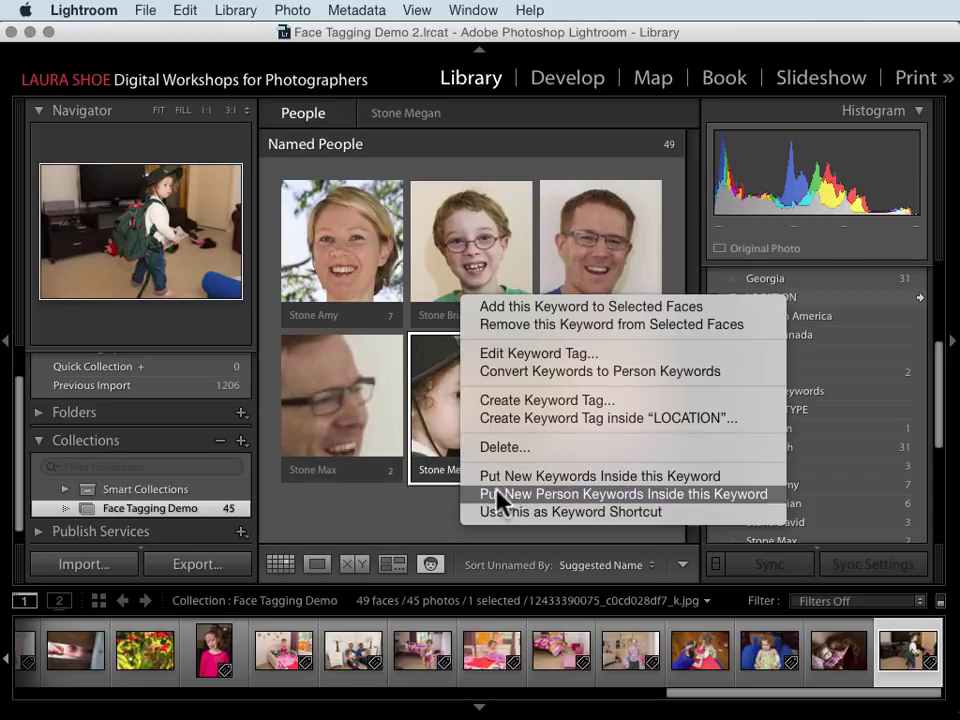
left_click(415, 520)
scroll(950, 335, "up", 4)
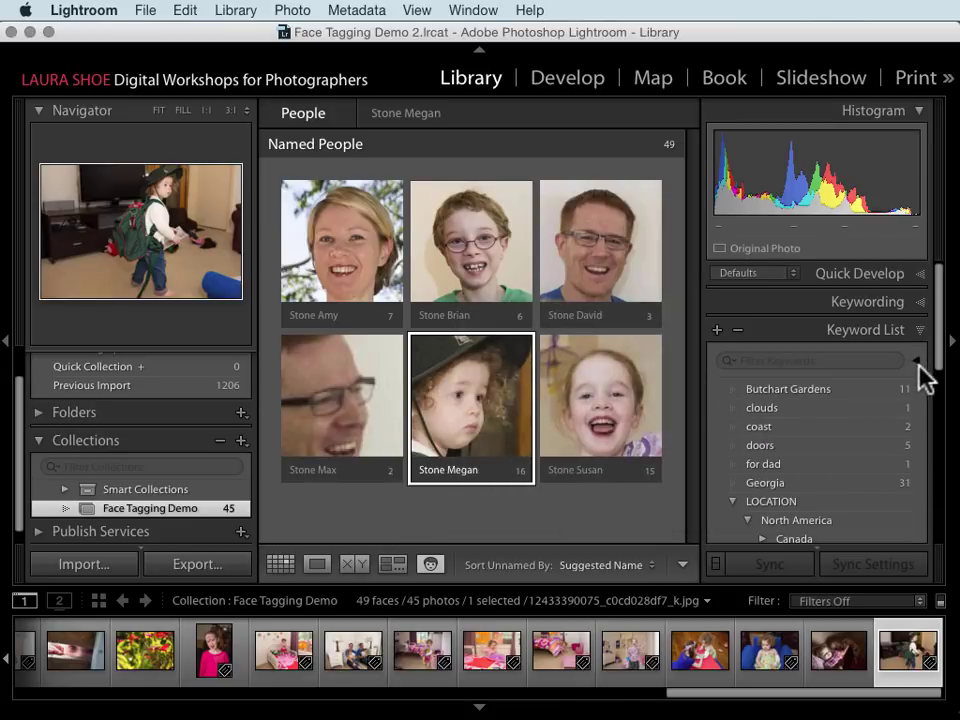
Collapse the Keyword List and show the Face Tagging Demo's 45 photos as a thumbnail grid
left_click(916, 360)
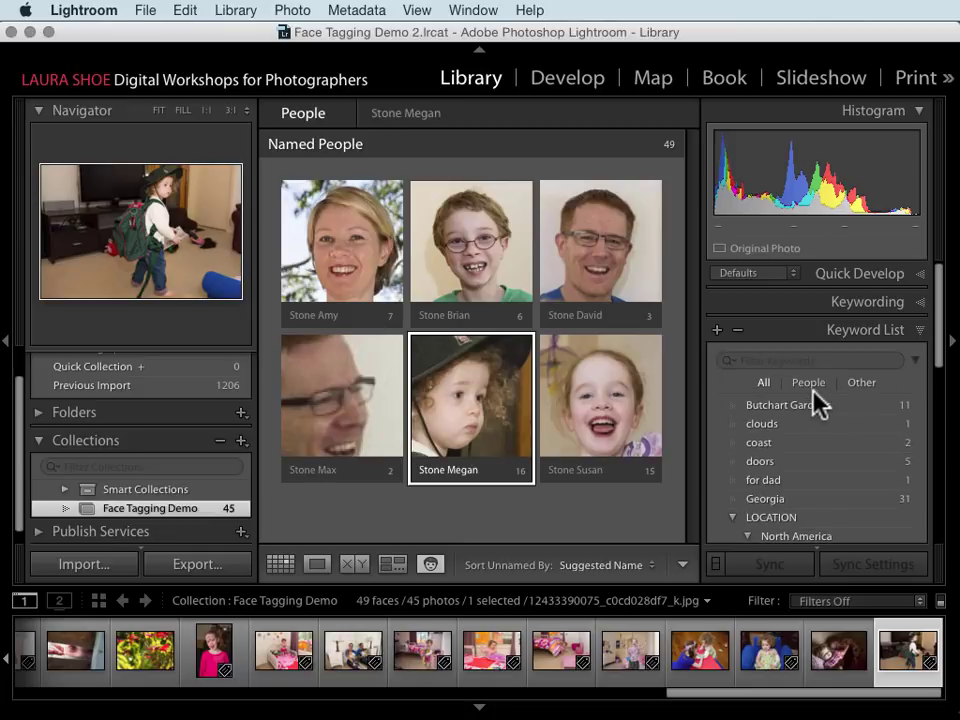
left_click(921, 331)
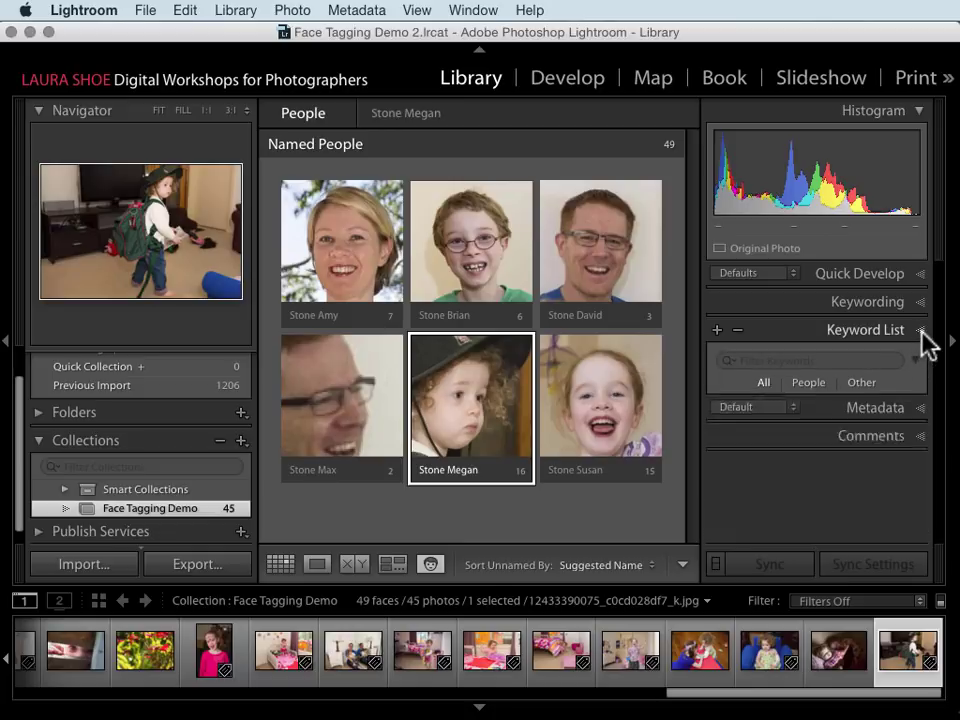
left_click(279, 565)
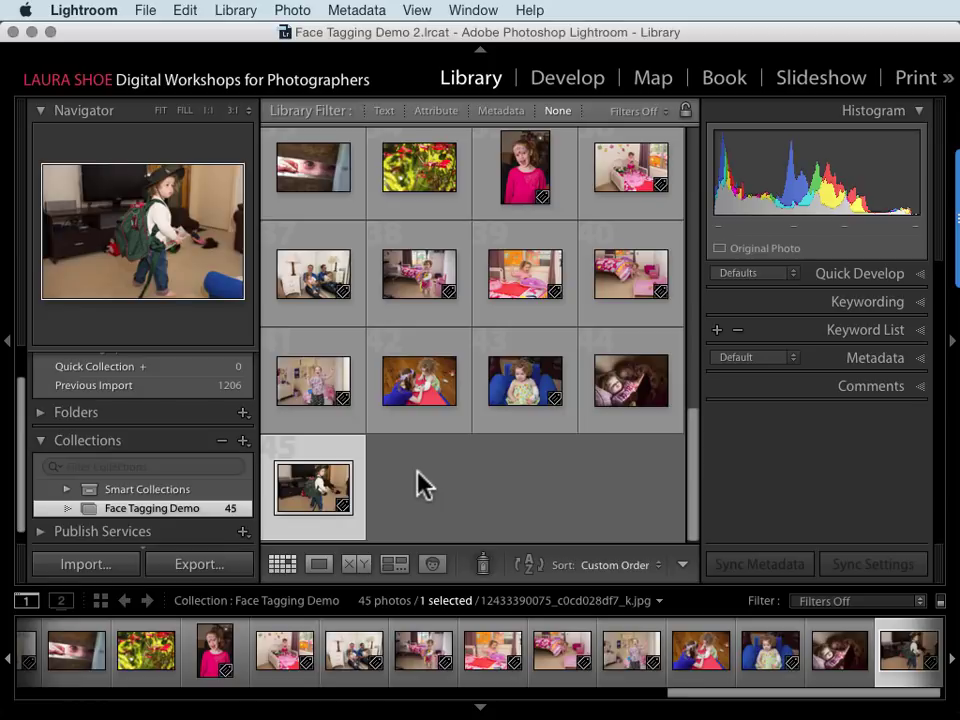
left_click(199, 565)
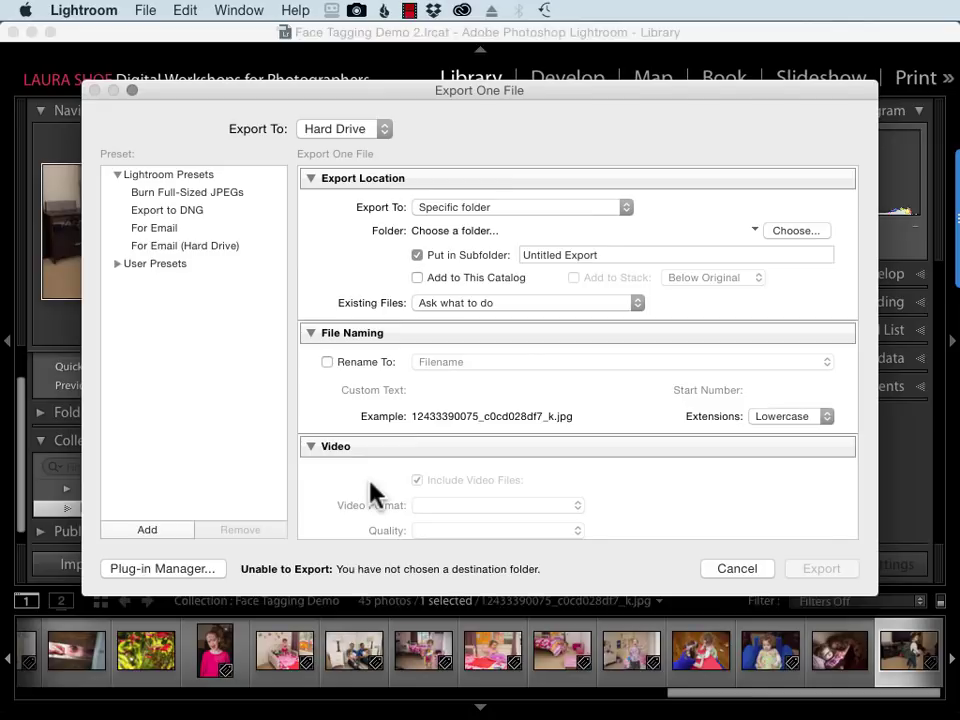
scroll(370, 492, "down", 10)
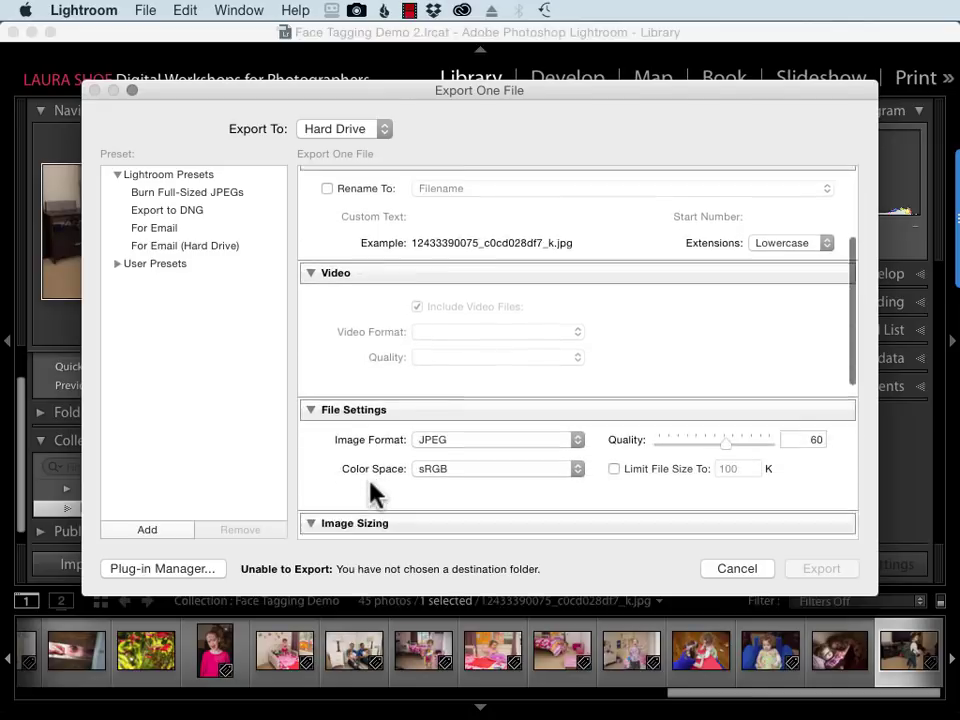
scroll(375, 492, "down", 3)
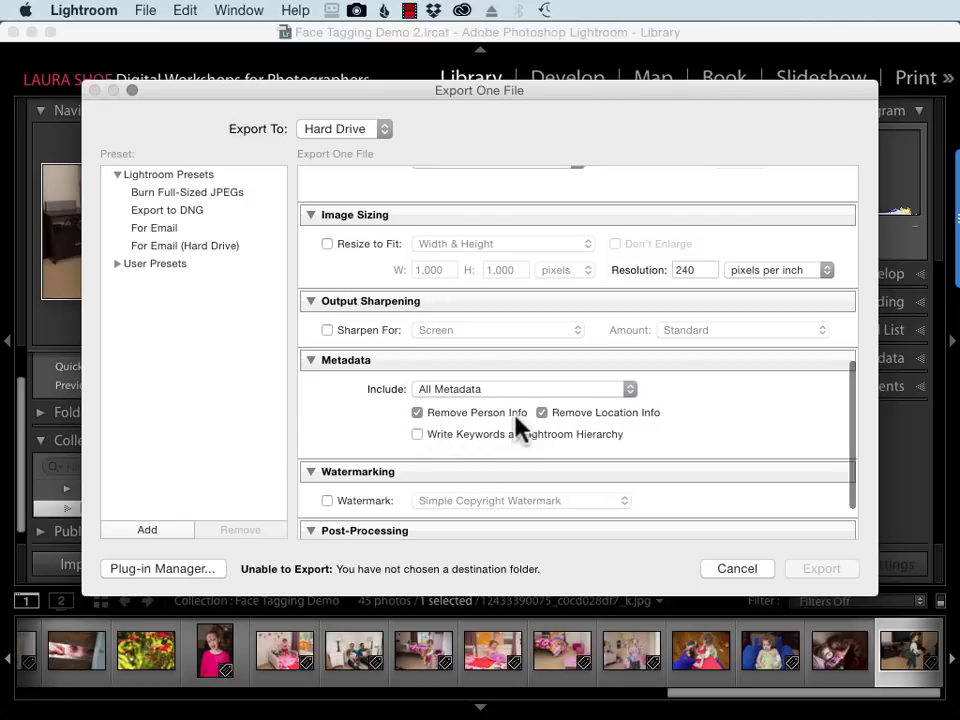
left_click(736, 569)
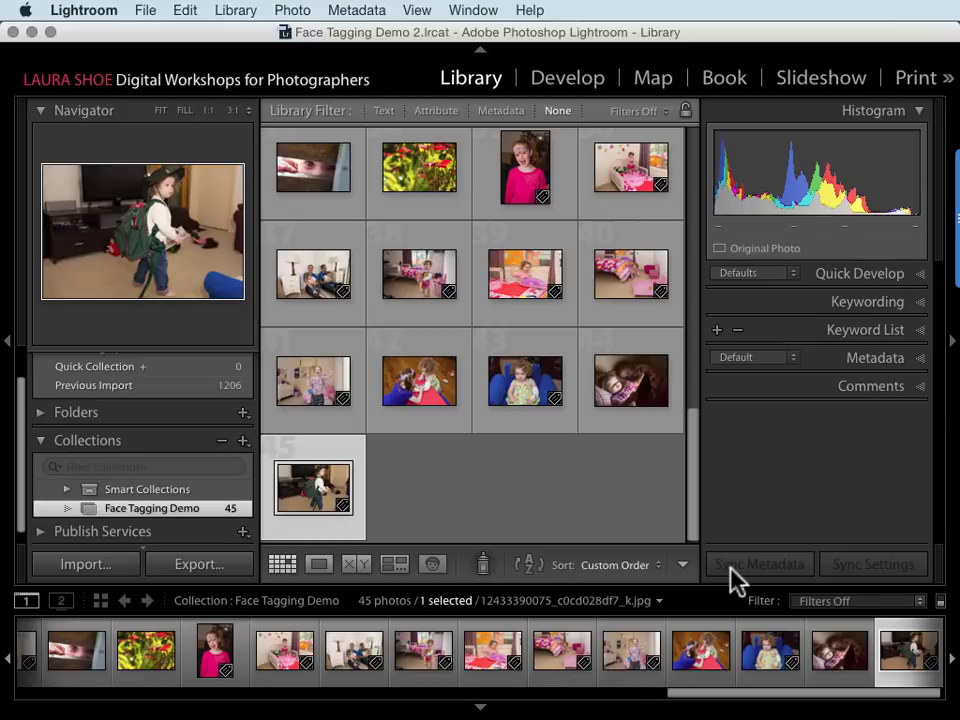